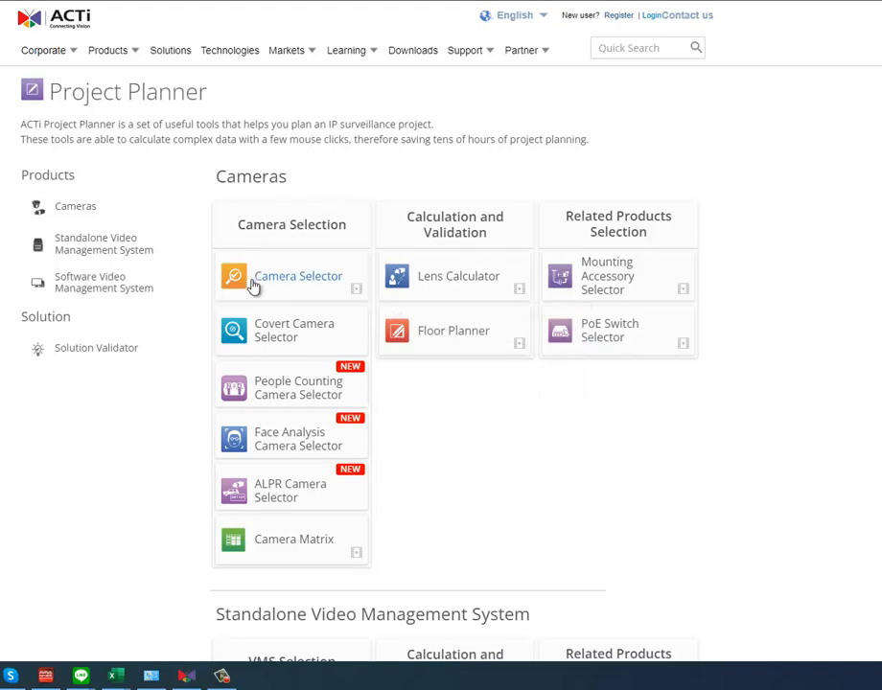
Step: Look over the camera, video management system and solution validation tools offered on the Project Planner page
{"action": "scroll", "coordinate": [252, 317], "scroll_direction": "down", "scroll_amount": 3}
{"action": "scroll", "coordinate": [254, 321], "scroll_direction": "up", "scroll_amount": 3}
{"action": "scroll", "coordinate": [307, 300], "scroll_direction": "down", "scroll_amount": 3}
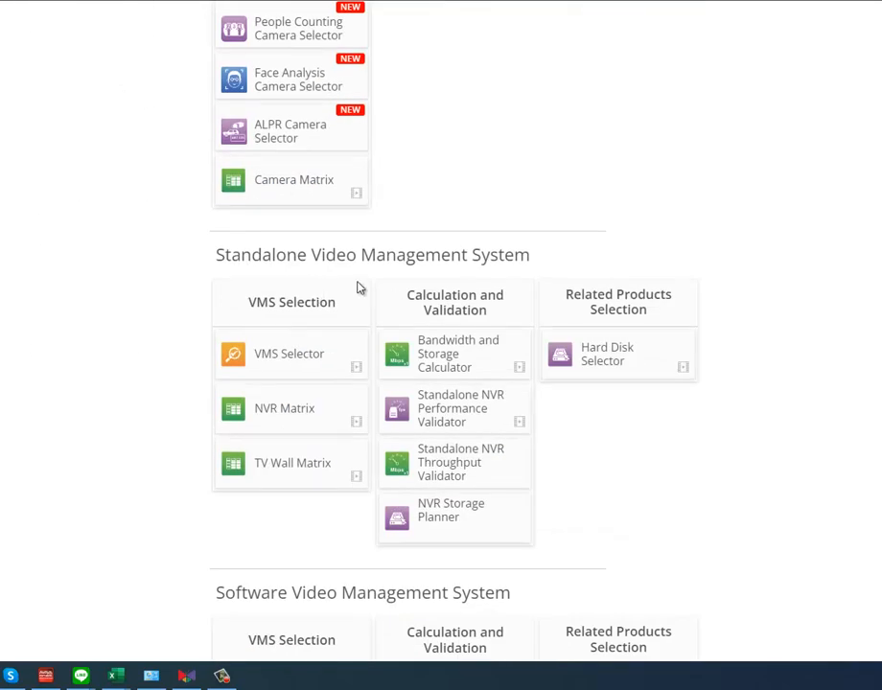
{"action": "scroll", "coordinate": [356, 288], "scroll_direction": "down", "scroll_amount": 3}
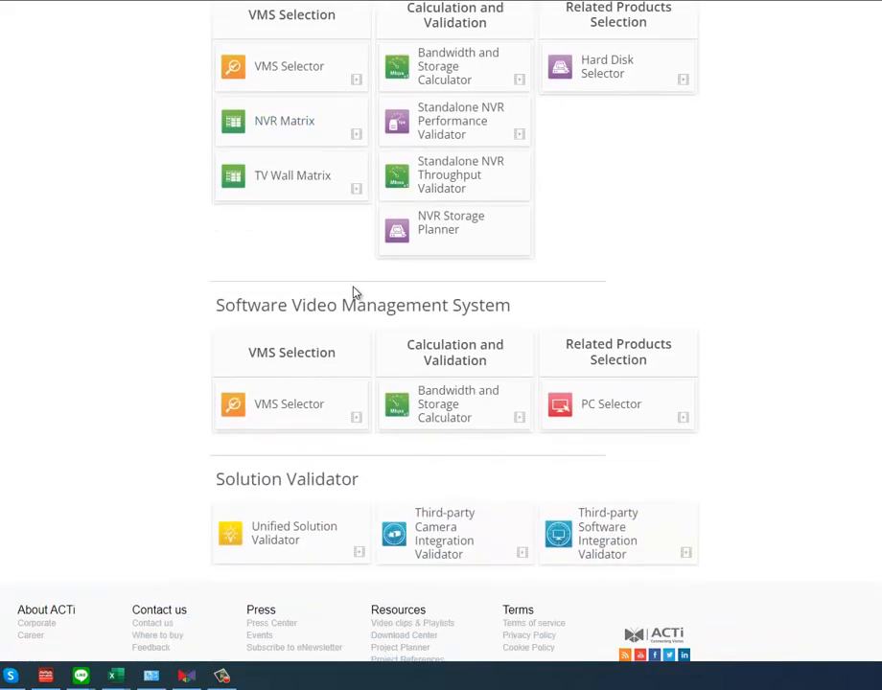
{"action": "scroll", "coordinate": [347, 347], "scroll_direction": "up", "scroll_amount": 6}
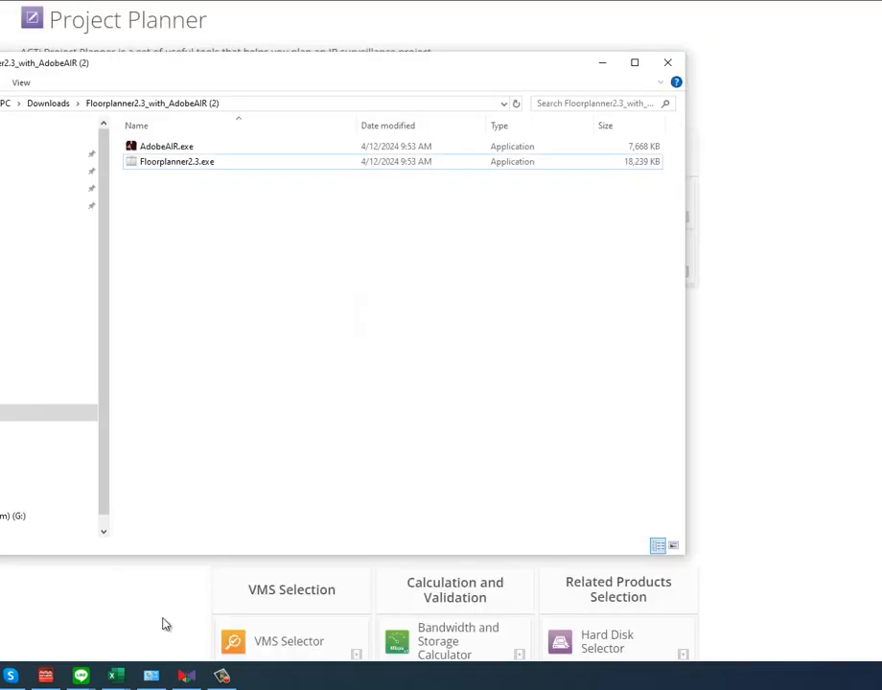
Step: Check the AdobeAIR.exe and Floorplanner2.3.exe installers in the downloaded folder, and minimize the folder window
{"action": "left_click", "coordinate": [198, 162]}
{"action": "left_click", "coordinate": [186, 145]}
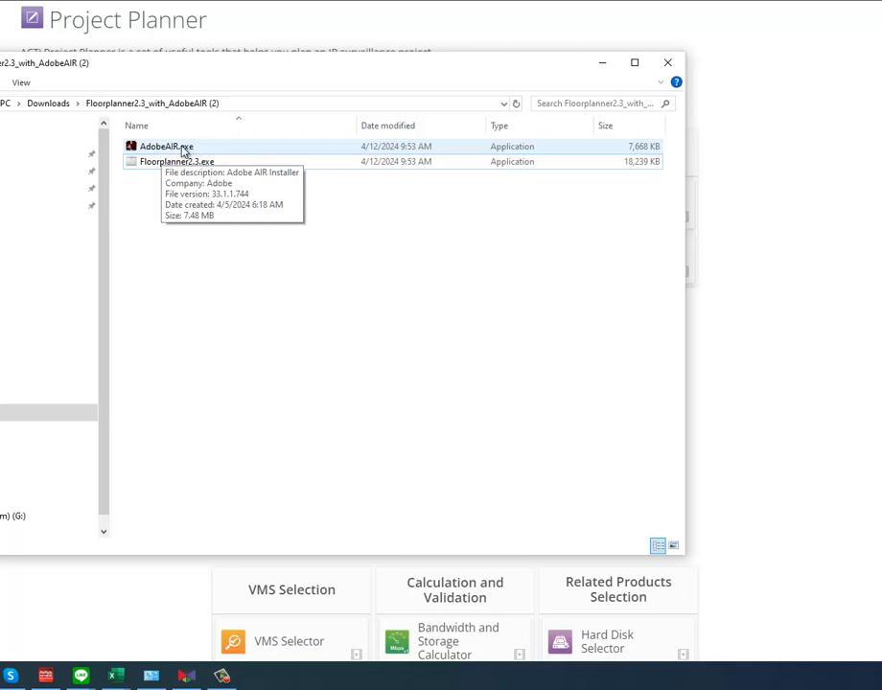
{"action": "left_click", "coordinate": [155, 164]}
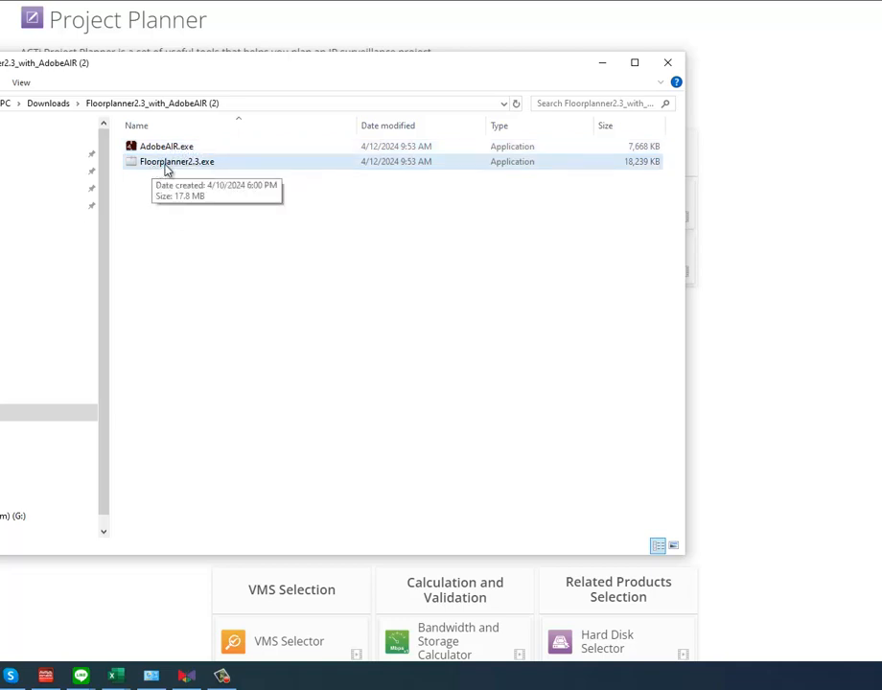
{"action": "left_click", "coordinate": [602, 64]}
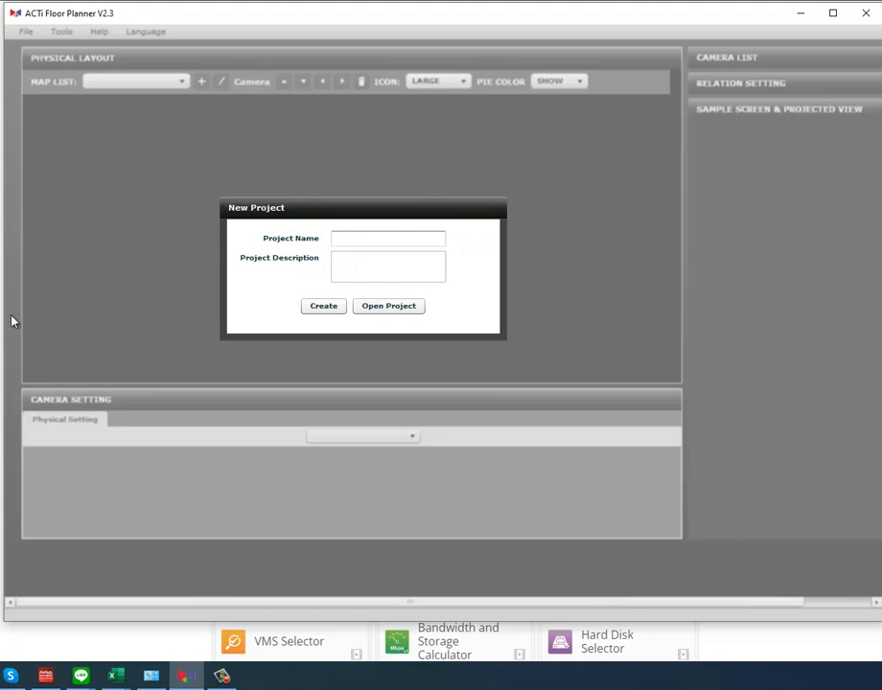
Step: Switch to ACTi Floor Planner and create a new project
{"action": "left_click", "coordinate": [352, 240]}
{"action": "left_click", "coordinate": [323, 308]}
{"action": "left_click", "coordinate": [323, 305]}
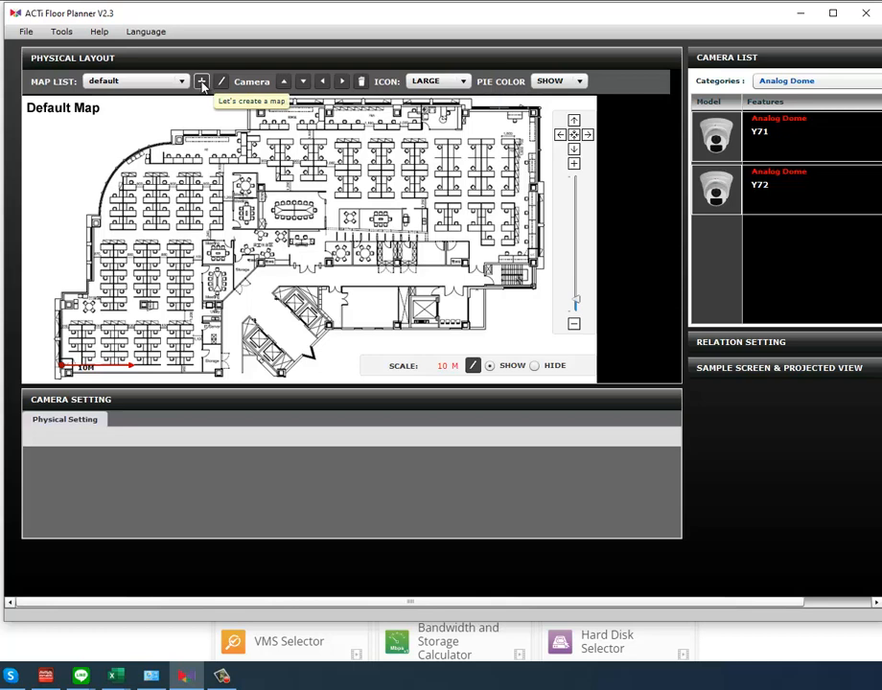
Step: Add a map named Office 2 using office_plan.jpg from the Floor Plan folder as its image
{"action": "left_click", "coordinate": [203, 83]}
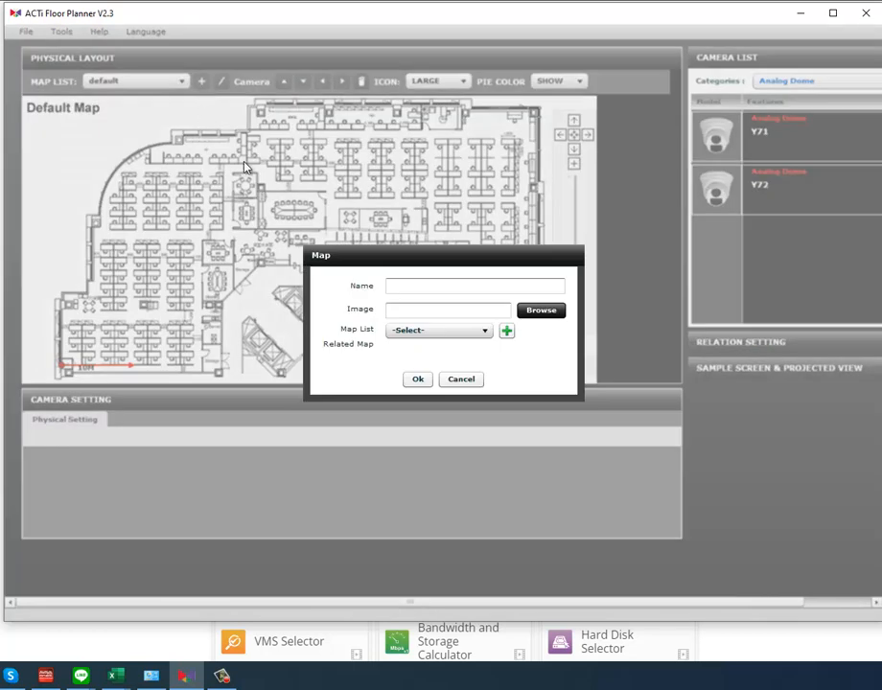
{"action": "left_click", "coordinate": [539, 313]}
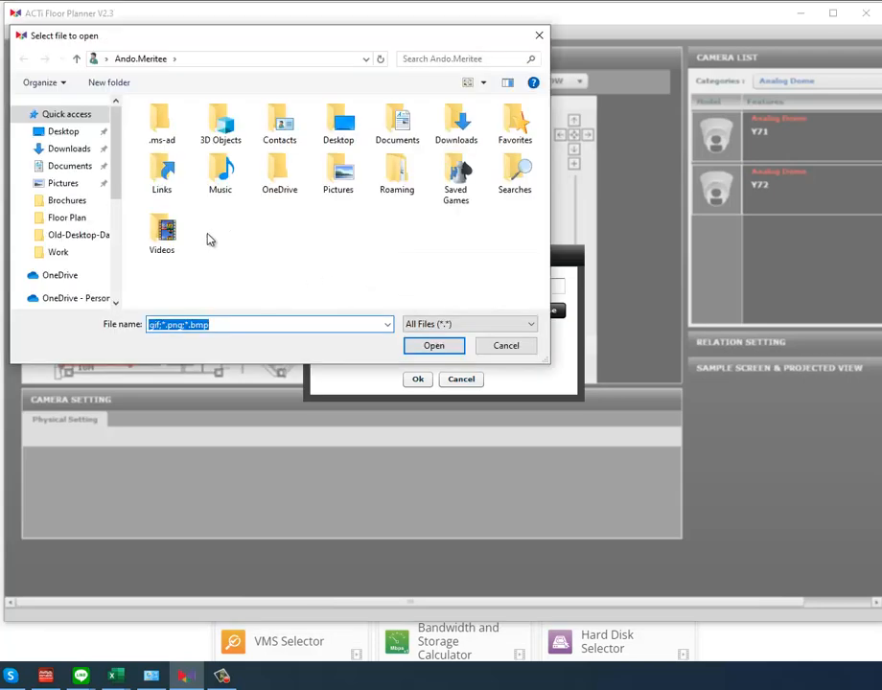
{"action": "left_click", "coordinate": [69, 221]}
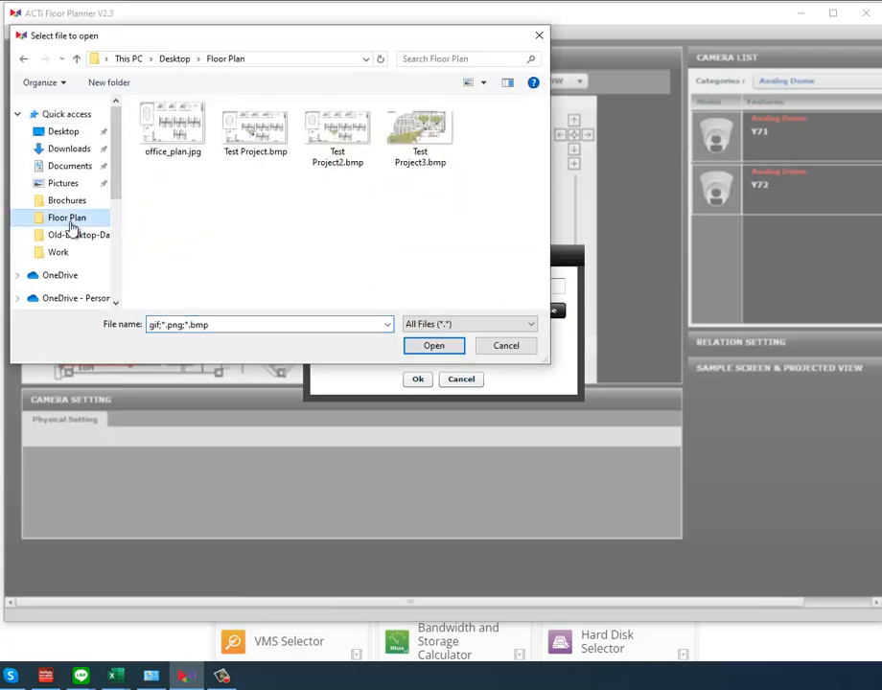
{"action": "double_click", "coordinate": [182, 134]}
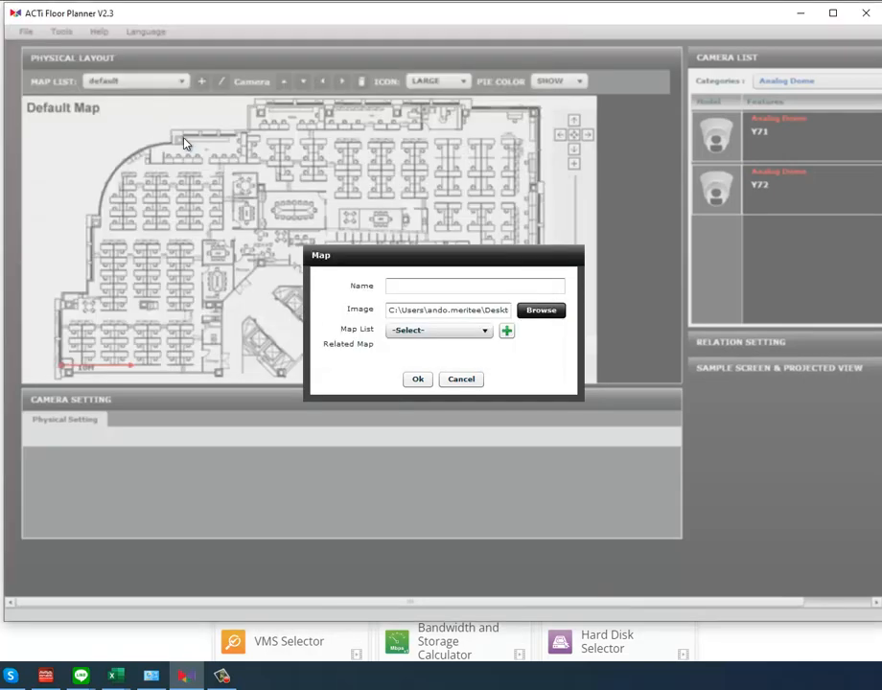
{"action": "left_click", "coordinate": [416, 285]}
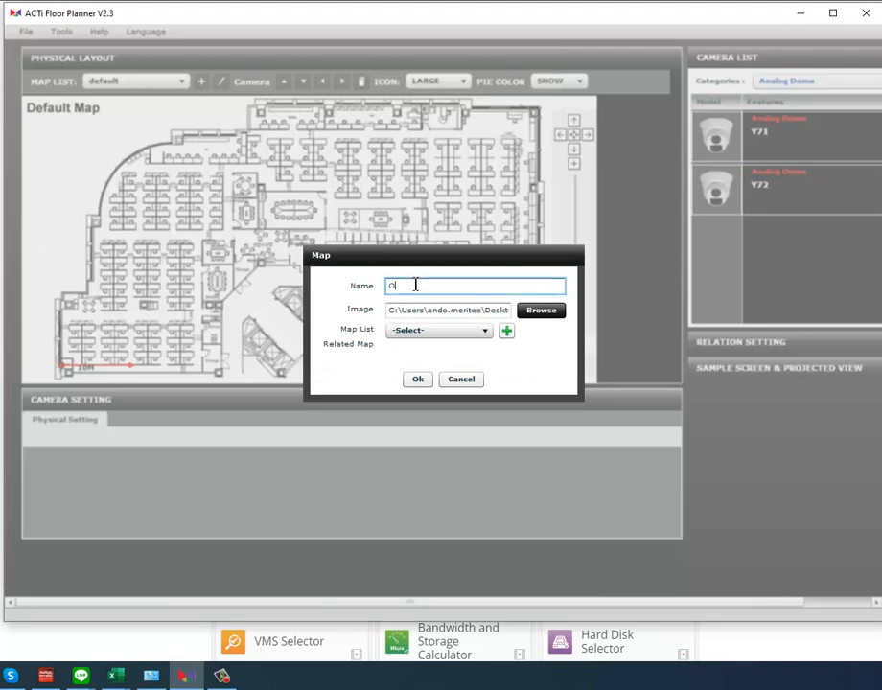
{"action": "type", "text": "Office 2"}
{"action": "left_click", "coordinate": [418, 380]}
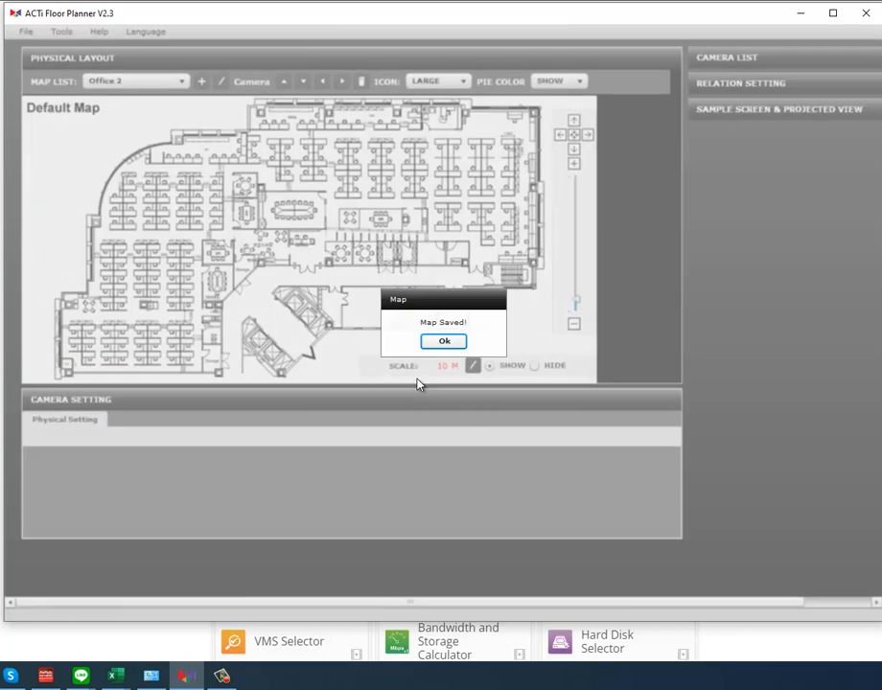
{"action": "left_click", "coordinate": [445, 342]}
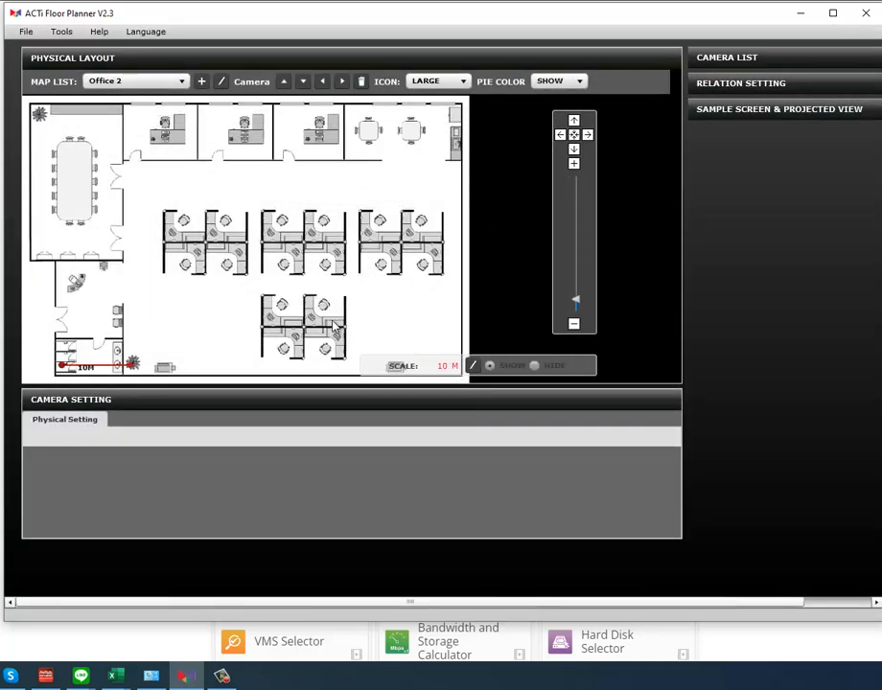
Step: Switch to the default map and set its scale arrow to 5 M, in metres
{"action": "left_click", "coordinate": [181, 80]}
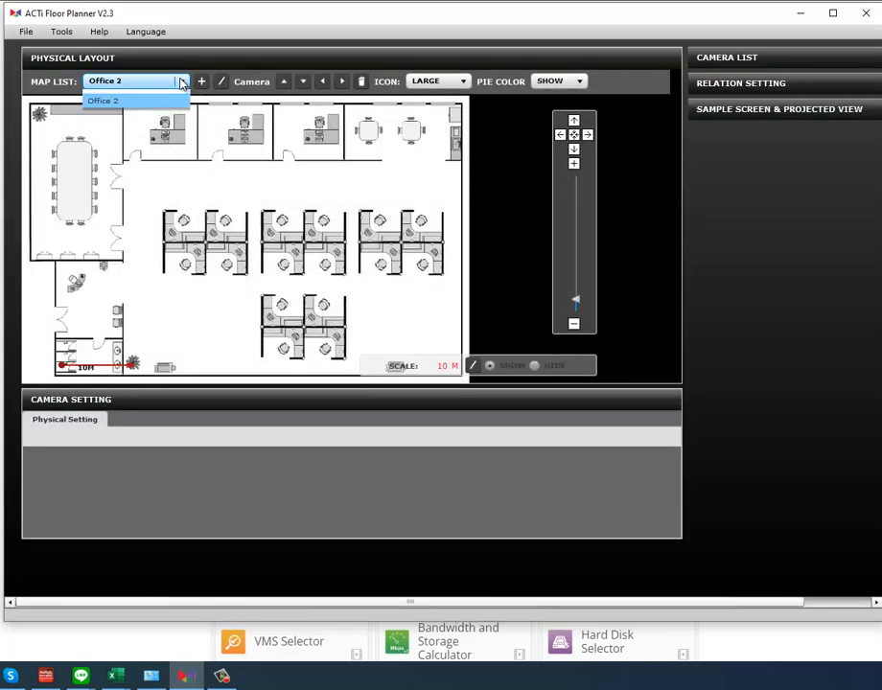
{"action": "left_click", "coordinate": [167, 97]}
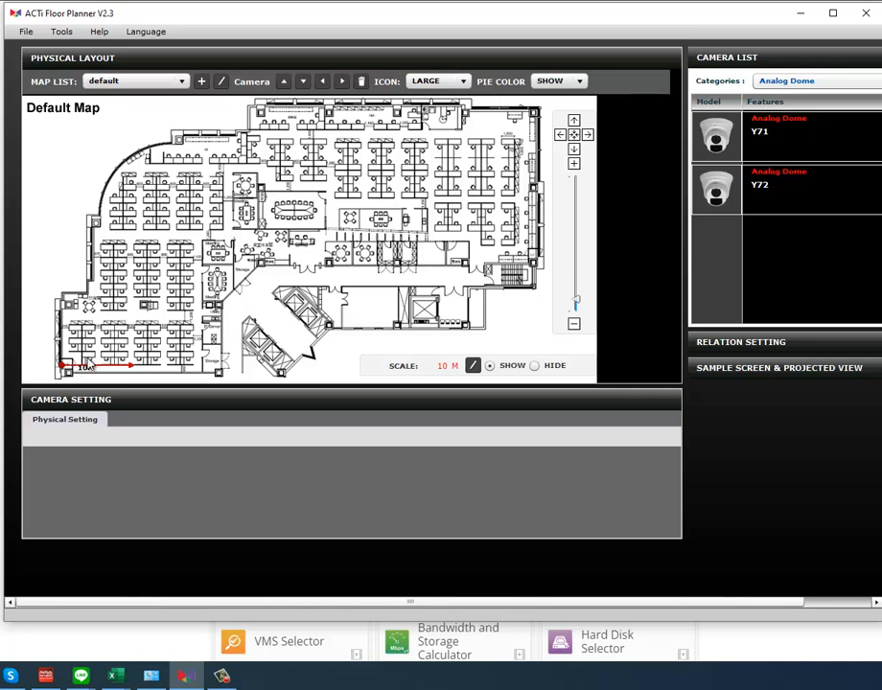
{"action": "left_click", "coordinate": [472, 367]}
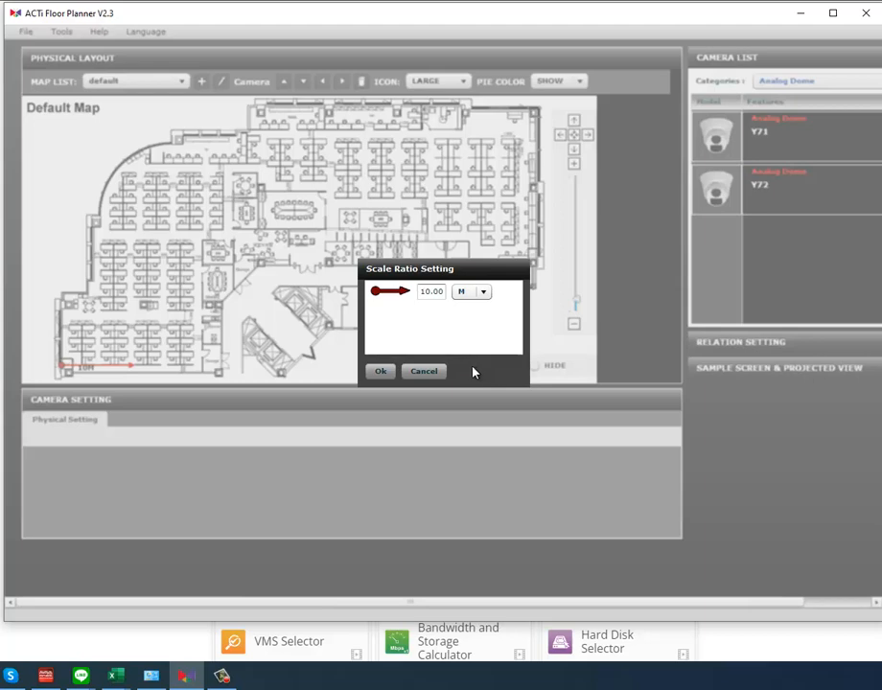
{"action": "double_click", "coordinate": [433, 292]}
{"action": "type", "text": "5"}
{"action": "left_click", "coordinate": [483, 296]}
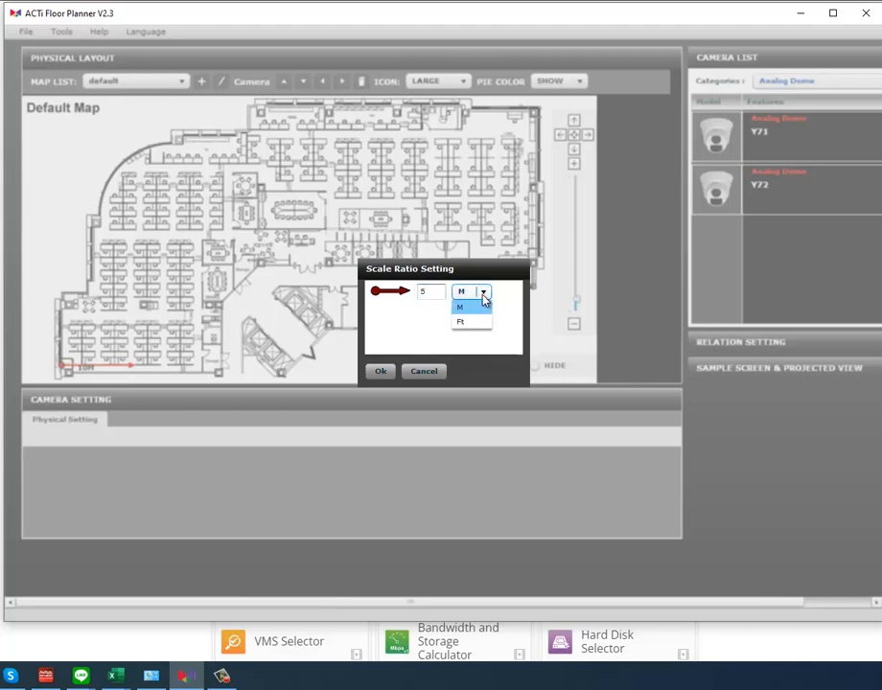
{"action": "left_click", "coordinate": [483, 303]}
{"action": "left_click", "coordinate": [380, 372]}
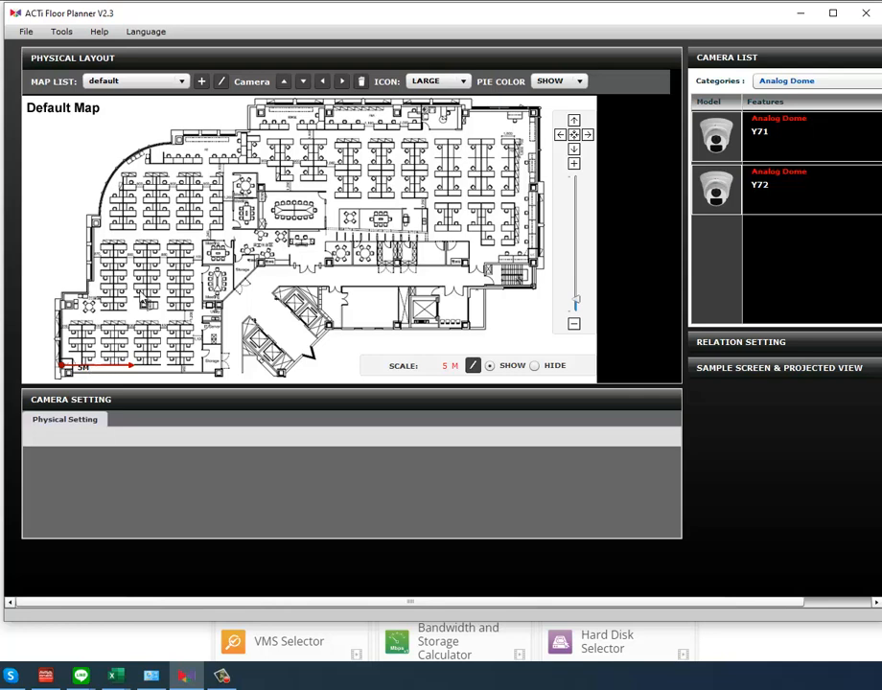
Step: Switch to the Office 2 map and set its scale arrow to 3 M
{"action": "left_click", "coordinate": [181, 80]}
{"action": "left_click", "coordinate": [148, 111]}
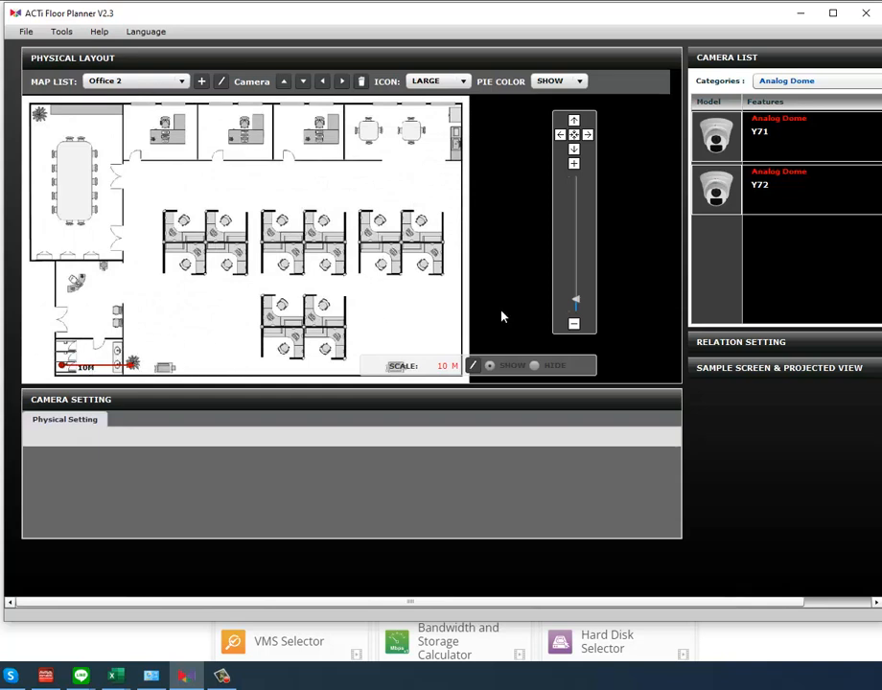
{"action": "left_click", "coordinate": [474, 368]}
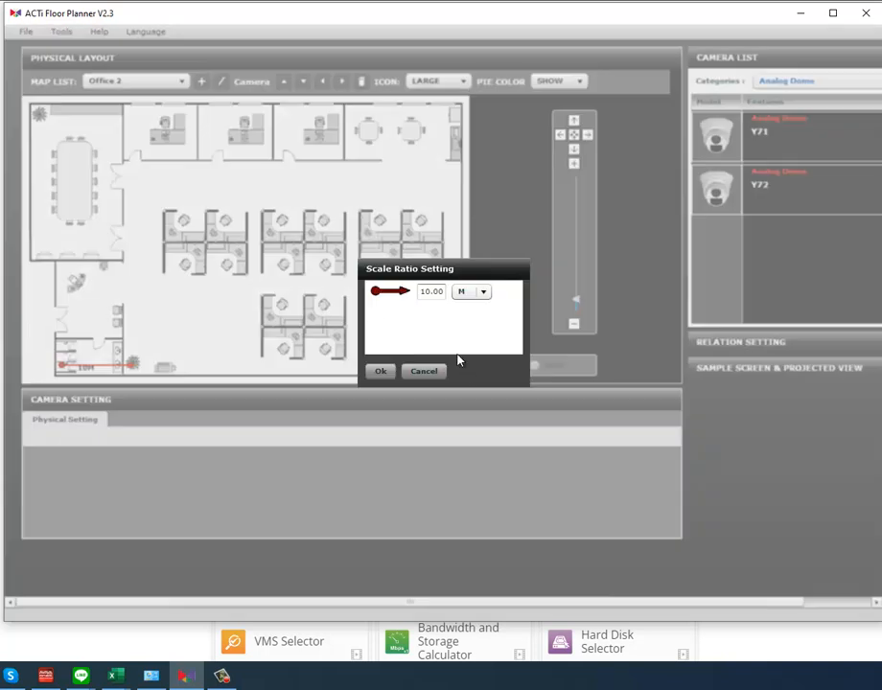
{"action": "double_click", "coordinate": [442, 293]}
{"action": "type", "text": "3"}
{"action": "left_click", "coordinate": [381, 372]}
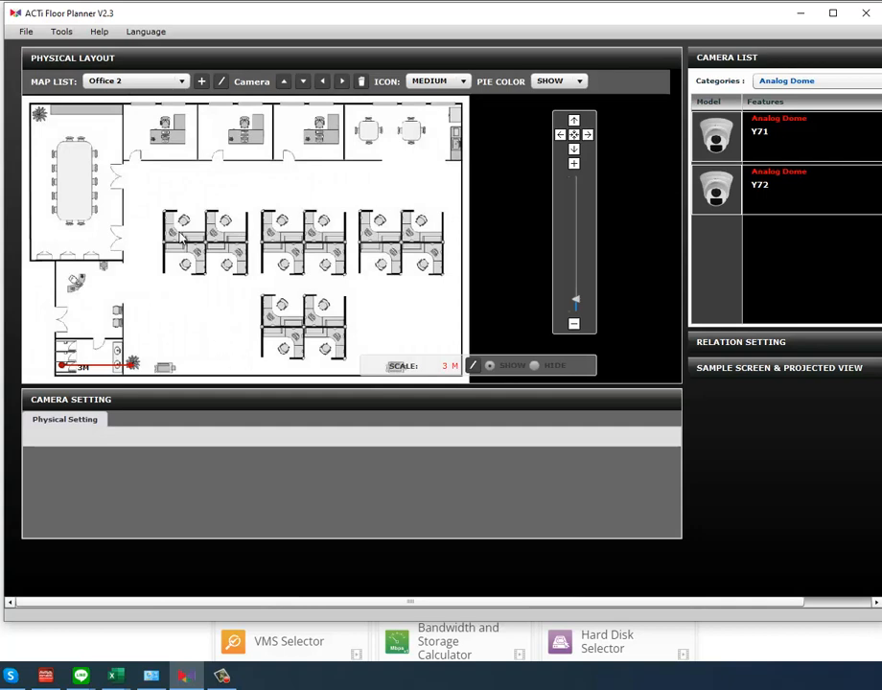
Step: Return to the default map and set the camera list category to Zoom Dome
{"action": "left_click", "coordinate": [181, 81]}
{"action": "left_click", "coordinate": [171, 96]}
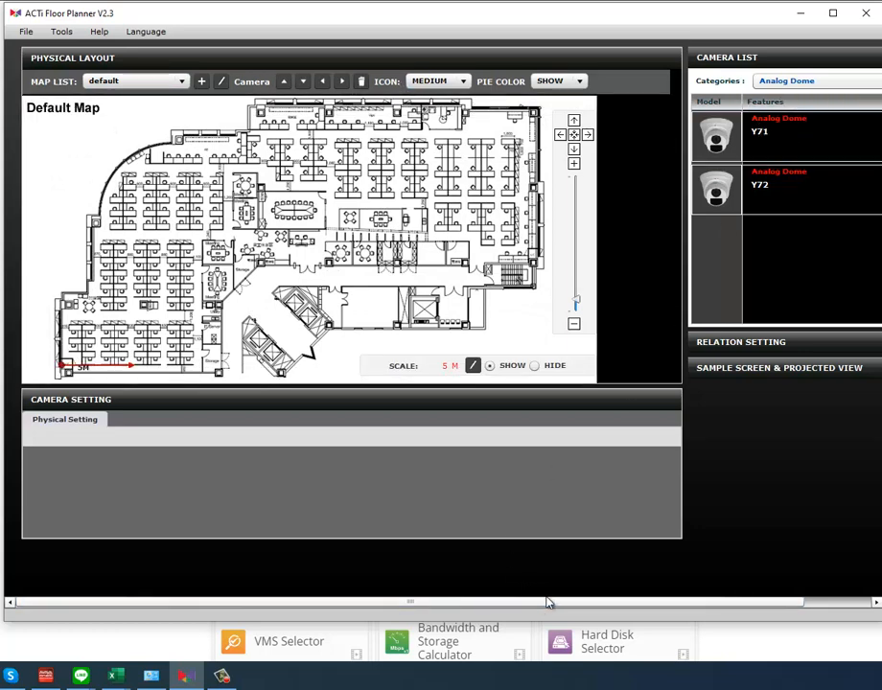
{"action": "left_click_drag", "start_coordinate": [549, 601], "coordinate": [596, 614]}
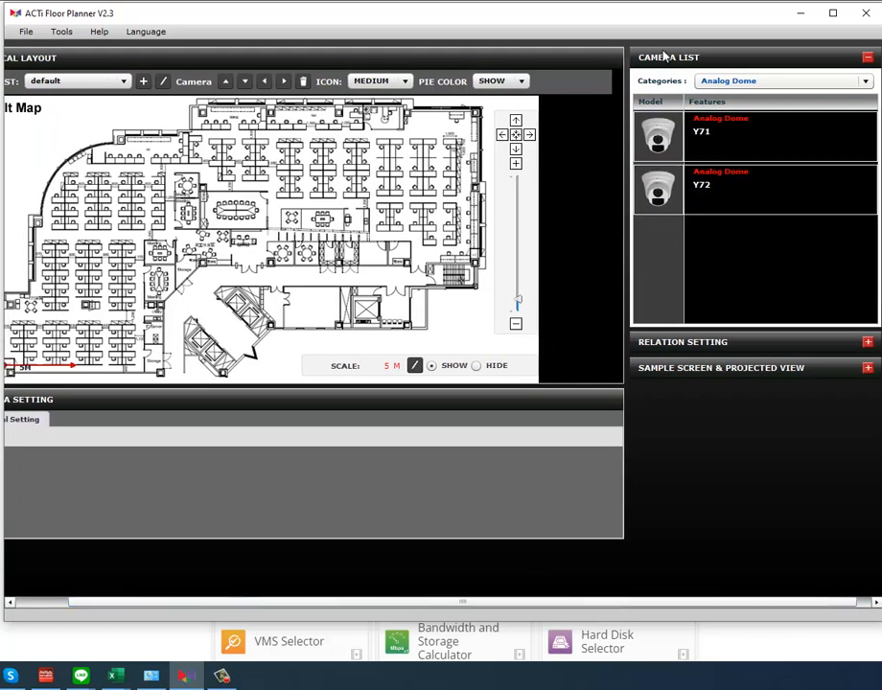
{"action": "left_click", "coordinate": [864, 83]}
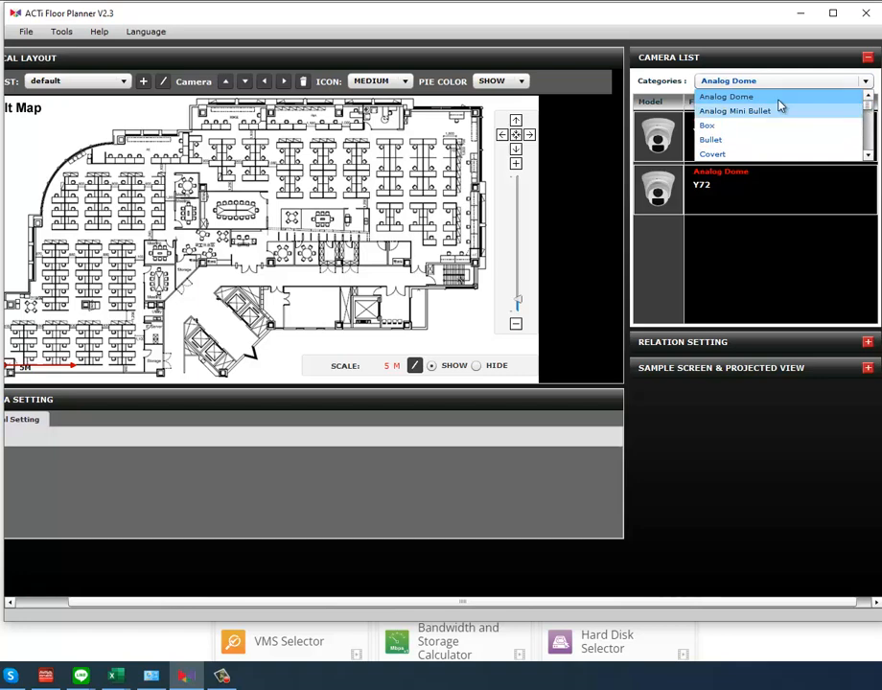
{"action": "left_click", "coordinate": [868, 155]}
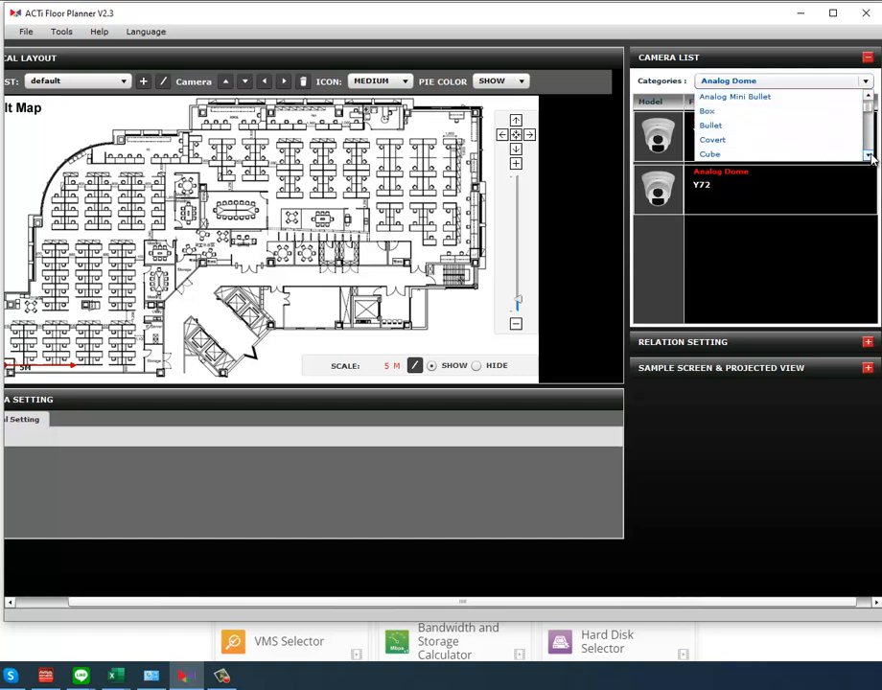
{"action": "left_click", "coordinate": [868, 156]}
{"action": "left_click", "coordinate": [868, 155]}
{"action": "left_click", "coordinate": [868, 156]}
{"action": "left_click", "coordinate": [868, 155]}
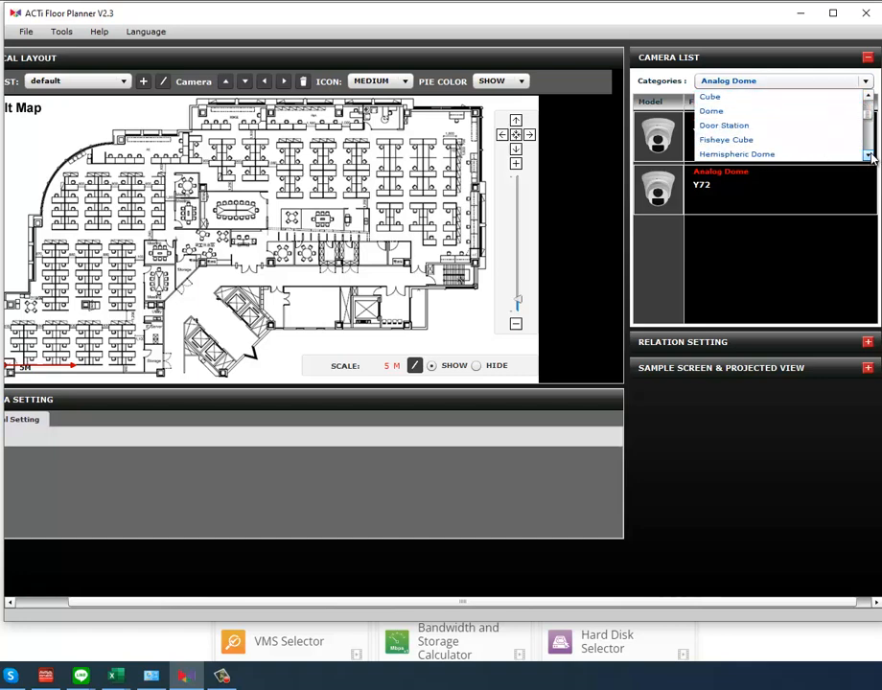
{"action": "left_click", "coordinate": [868, 155]}
{"action": "left_click", "coordinate": [869, 155]}
{"action": "left_click", "coordinate": [868, 155]}
{"action": "left_click", "coordinate": [868, 155]}
{"action": "left_click", "coordinate": [868, 155]}
{"action": "left_click", "coordinate": [868, 155]}
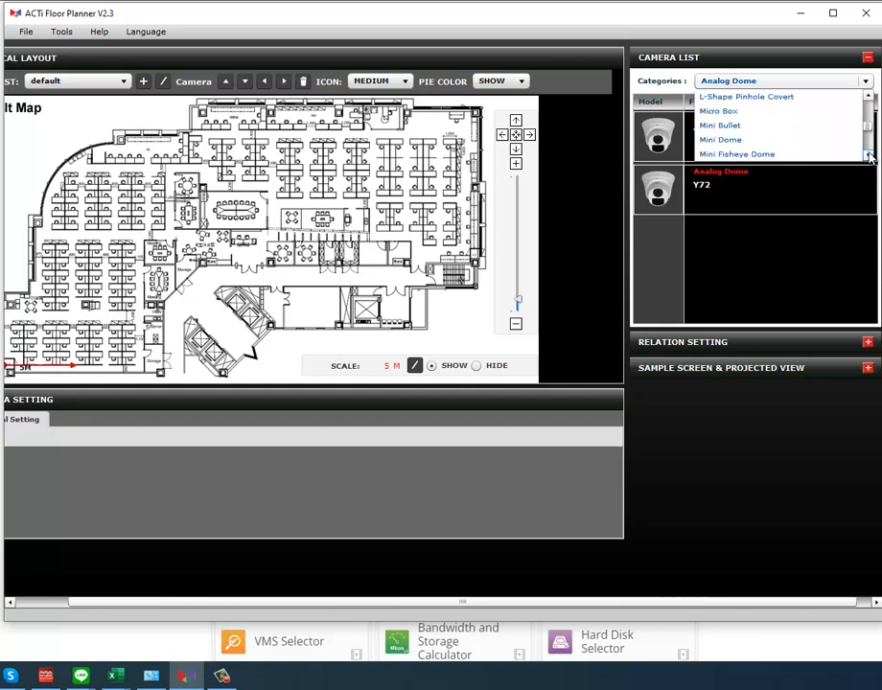
{"action": "left_click", "coordinate": [868, 155]}
{"action": "left_click", "coordinate": [868, 155]}
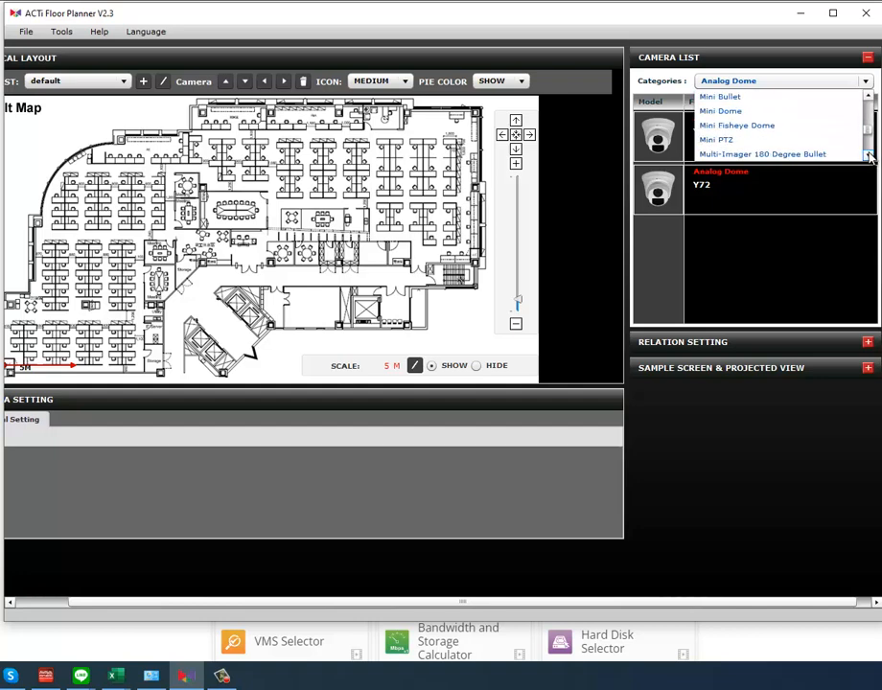
{"action": "left_click", "coordinate": [869, 155]}
{"action": "left_click", "coordinate": [869, 156]}
{"action": "left_click", "coordinate": [868, 155]}
{"action": "left_click", "coordinate": [868, 155]}
{"action": "left_click", "coordinate": [868, 155]}
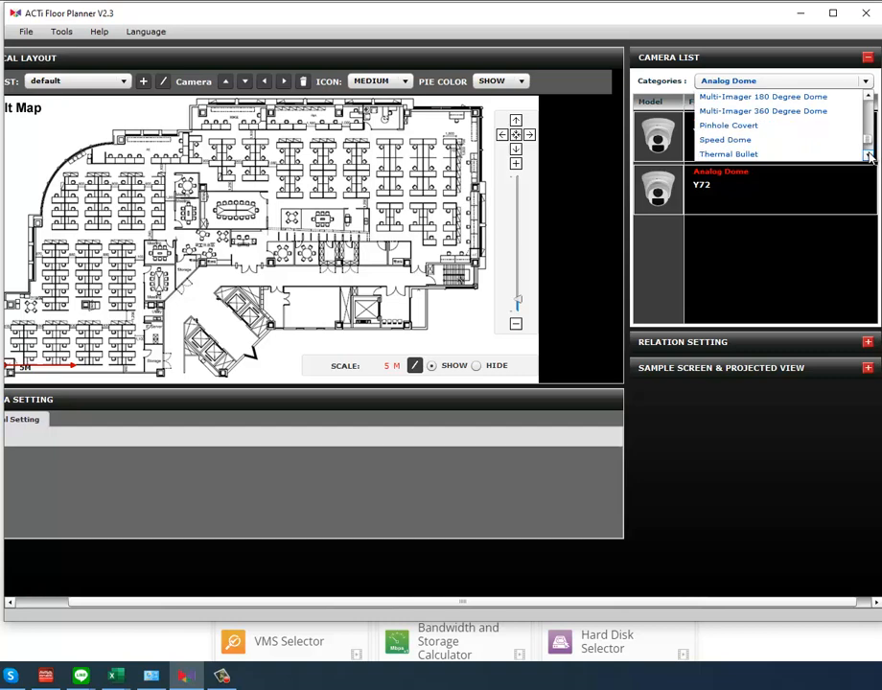
{"action": "left_click", "coordinate": [868, 155]}
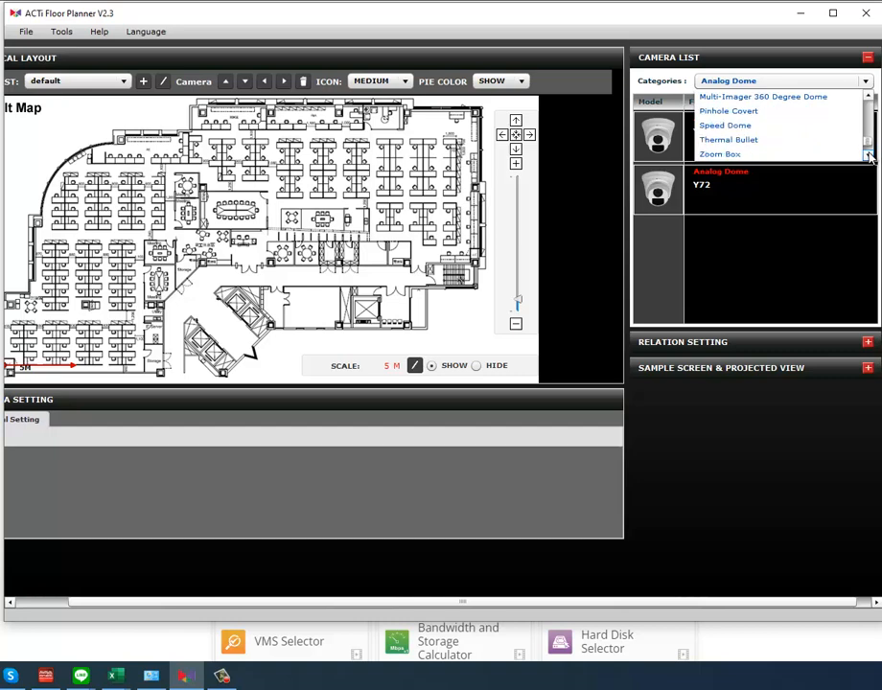
{"action": "left_click", "coordinate": [868, 156]}
{"action": "left_click", "coordinate": [868, 155]}
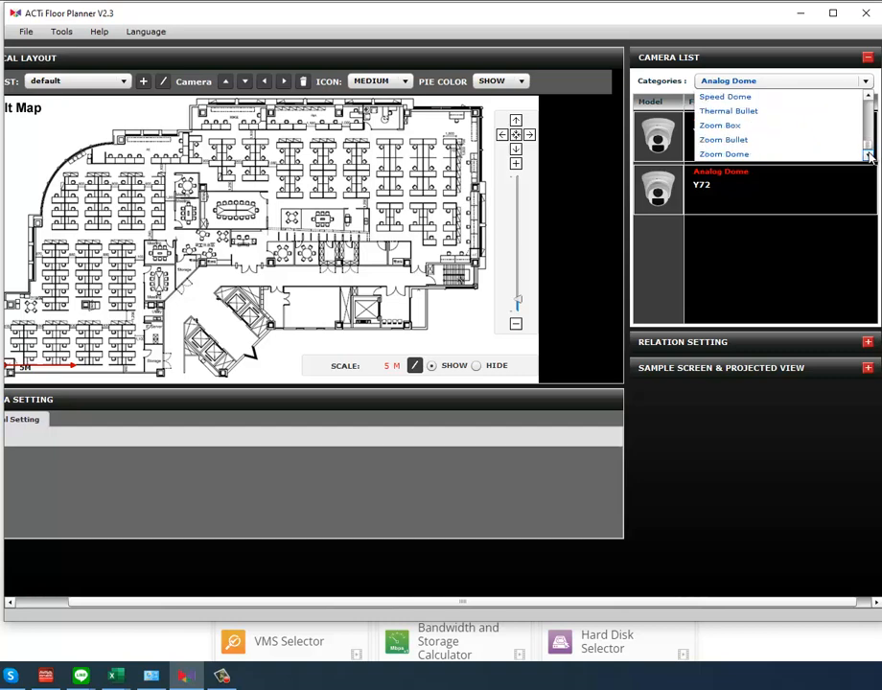
{"action": "left_click", "coordinate": [720, 155]}
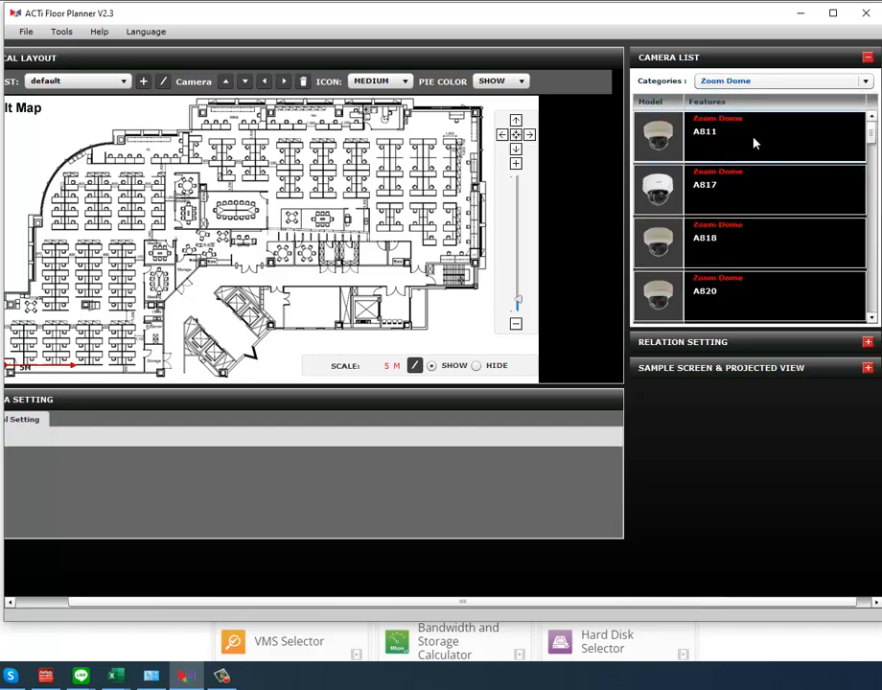
Step: Place an A826 zoom dome camera in the upper-left office area of the default map and select it to show its settings
{"action": "left_click", "coordinate": [872, 319]}
{"action": "left_click", "coordinate": [872, 319]}
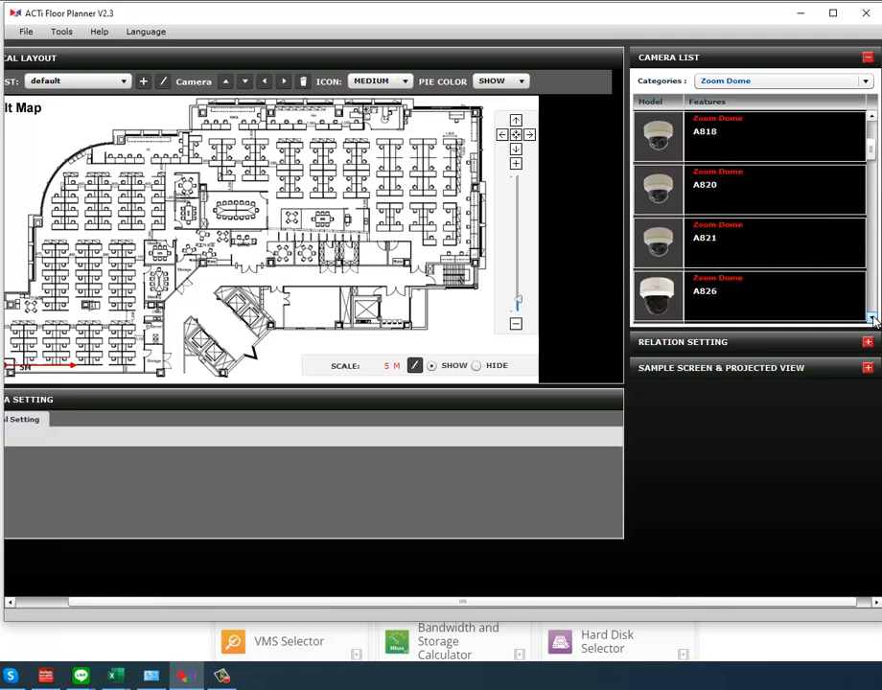
{"action": "left_click", "coordinate": [872, 319]}
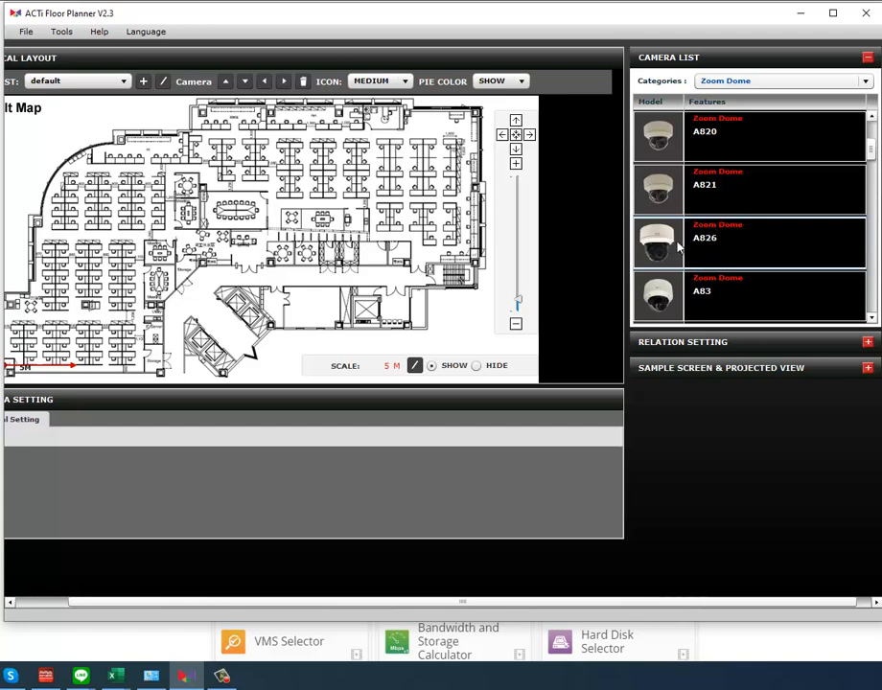
{"action": "left_click_drag", "start_coordinate": [678, 248], "coordinate": [142, 211]}
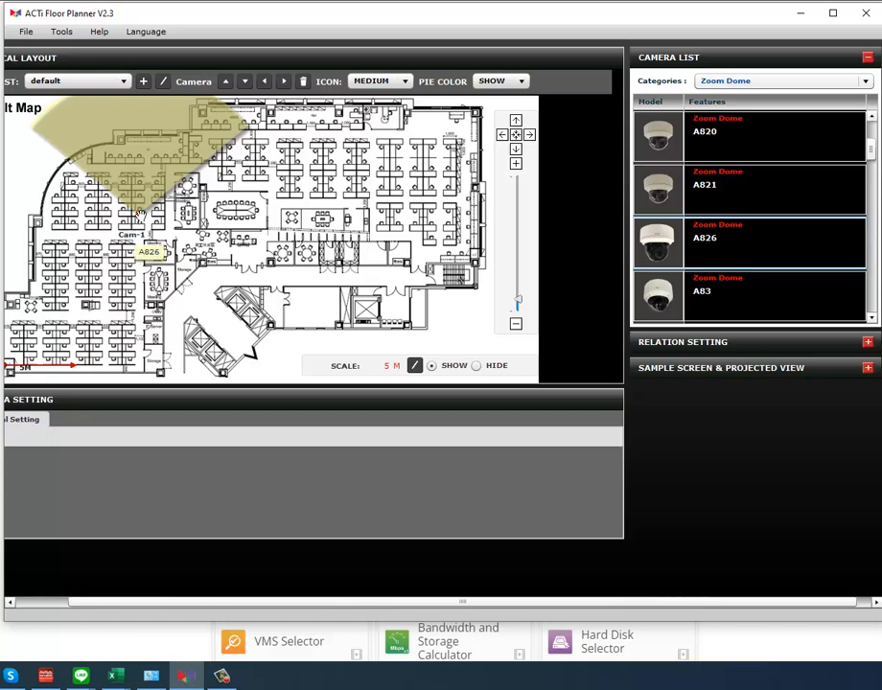
{"action": "left_click", "coordinate": [139, 215]}
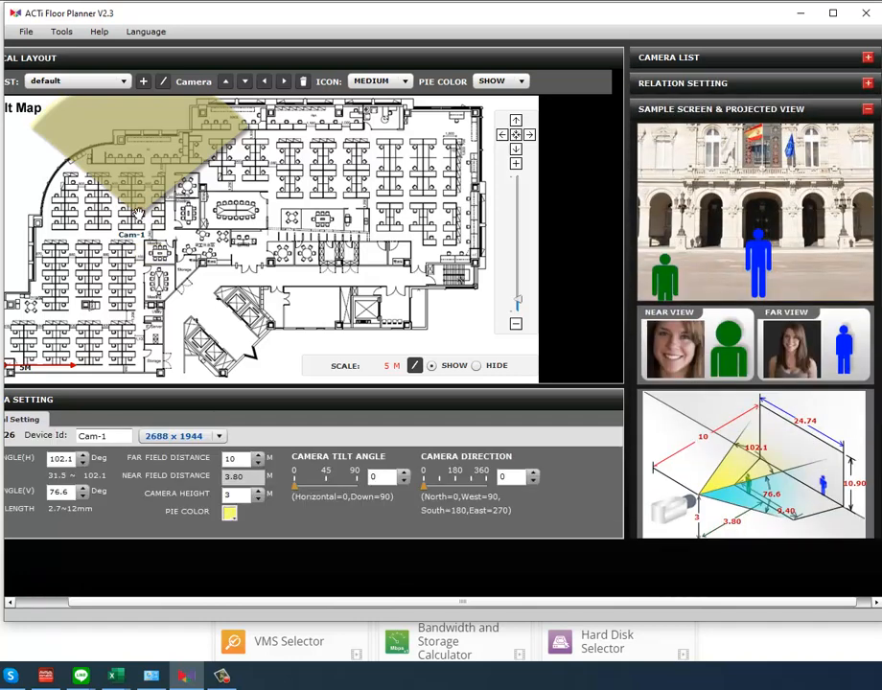
Step: Set the camera icon size to Large, and return it to Medium
{"action": "left_click", "coordinate": [404, 82]}
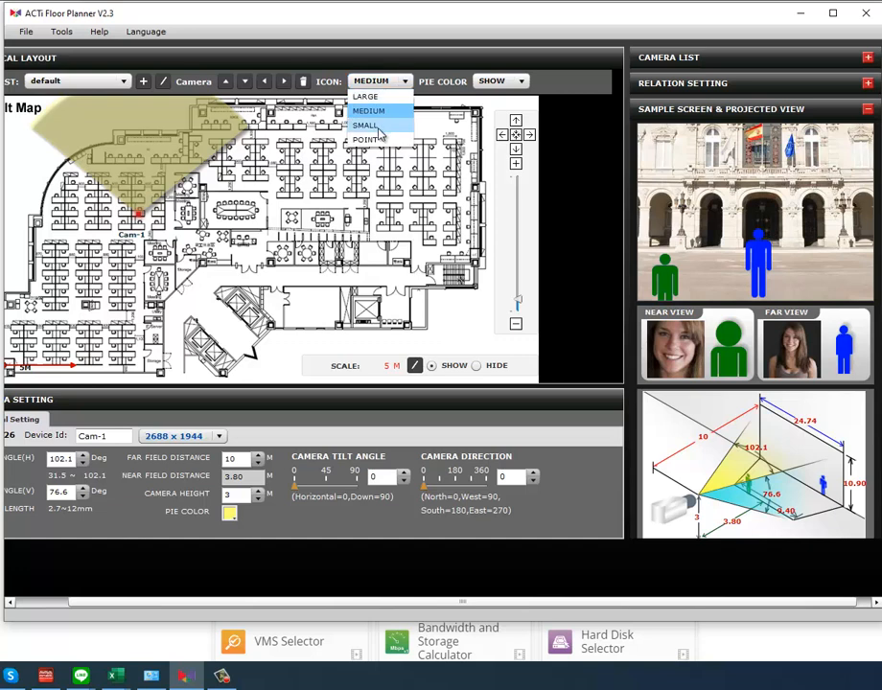
{"action": "left_click", "coordinate": [380, 96]}
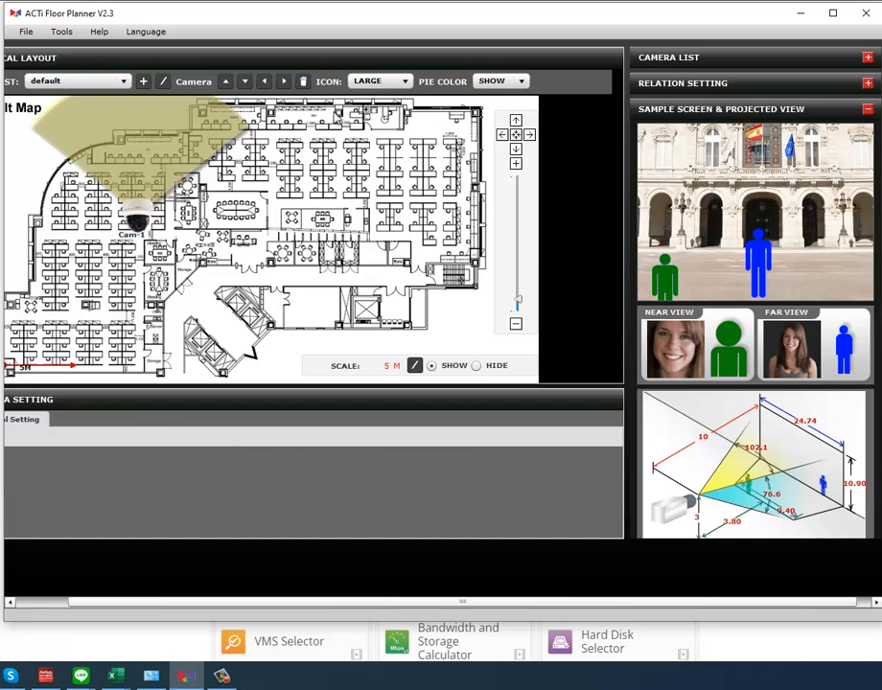
{"action": "left_click", "coordinate": [380, 80]}
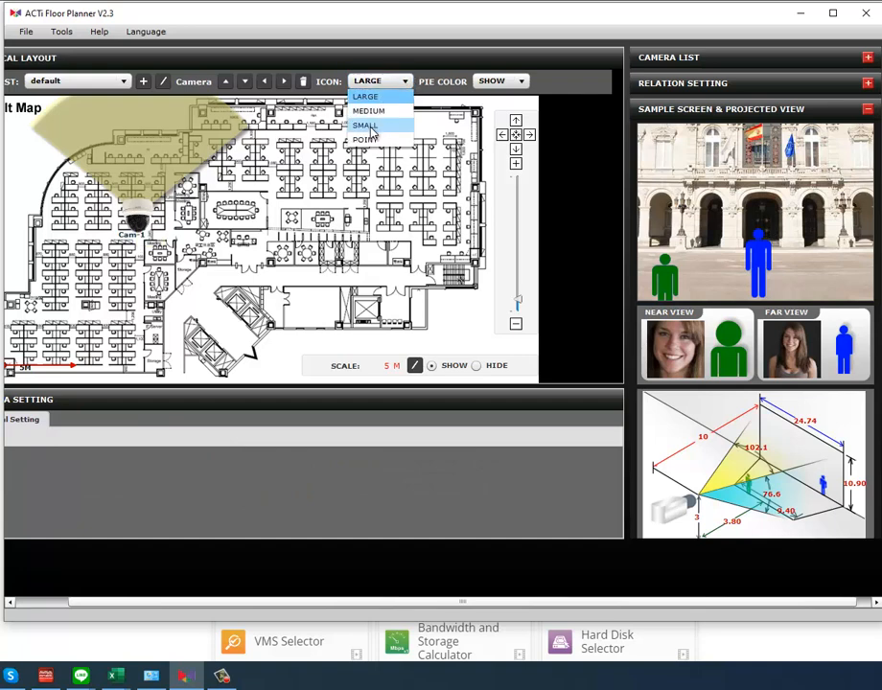
{"action": "left_click", "coordinate": [369, 110]}
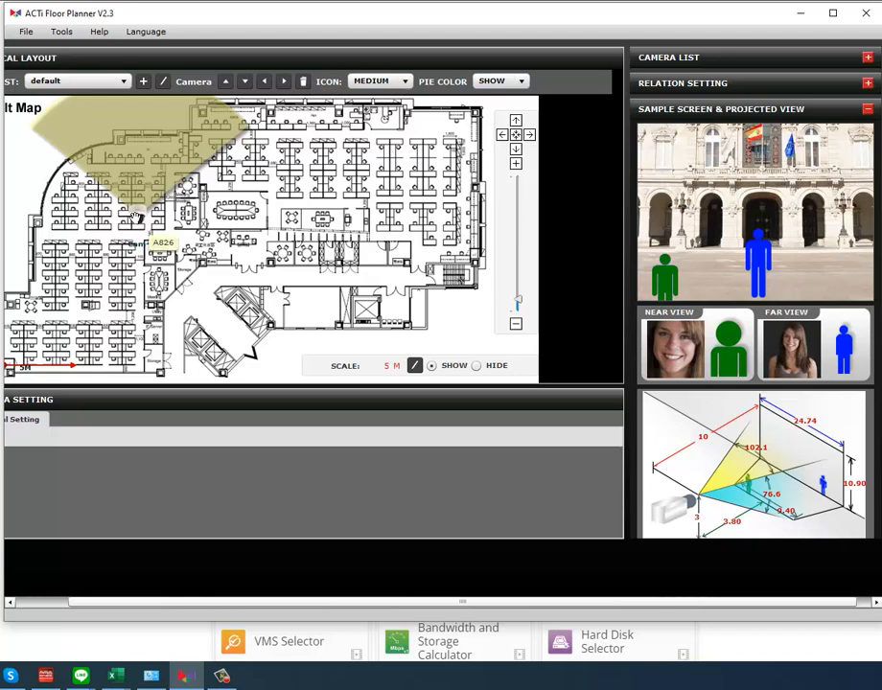
Step: Move Cam-1 to the upper-right corner of the floor plan and set its camera direction to 139
{"action": "left_click_drag", "start_coordinate": [132, 213], "coordinate": [330, 293]}
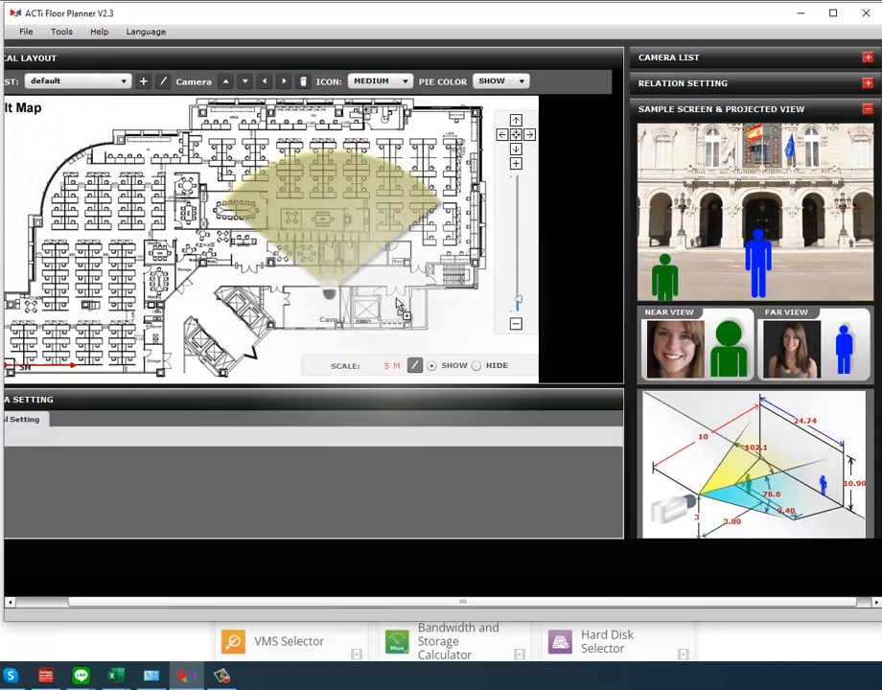
{"action": "left_click_drag", "start_coordinate": [465, 269], "coordinate": [475, 167]}
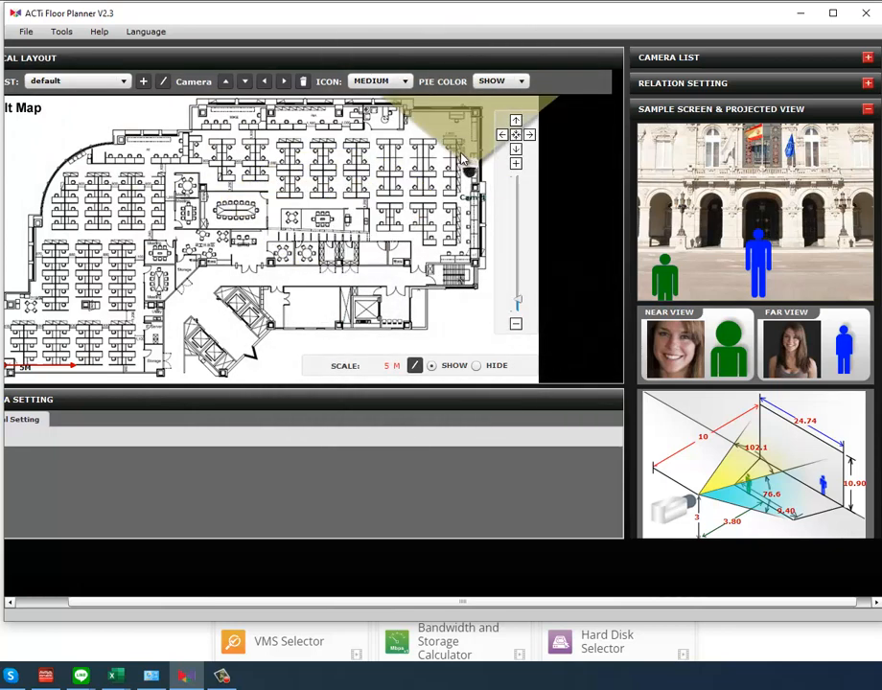
{"action": "left_click", "coordinate": [468, 170]}
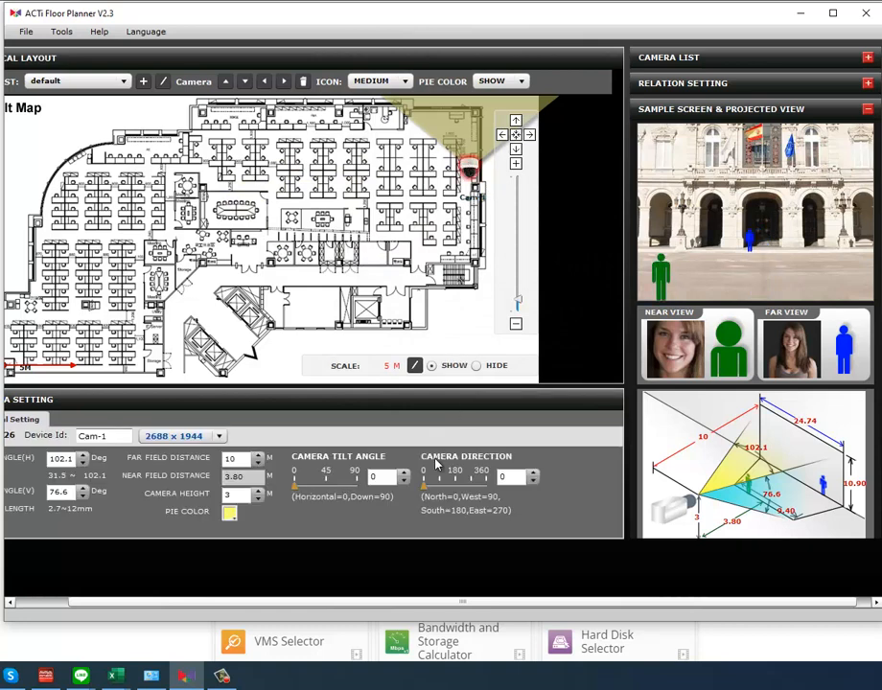
{"action": "left_click_drag", "start_coordinate": [423, 484], "coordinate": [449, 487]}
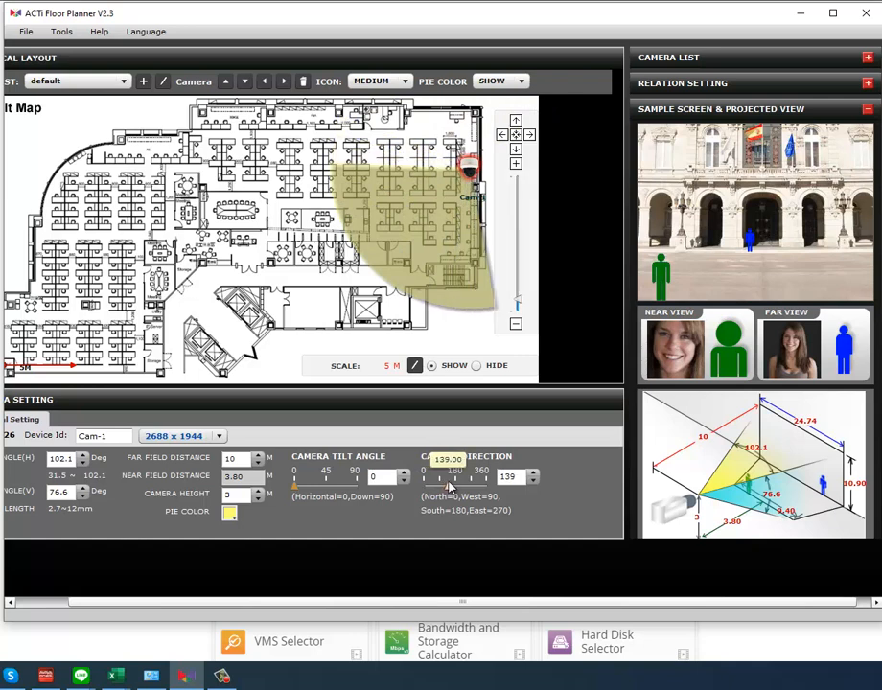
{"action": "left_click_drag", "start_coordinate": [470, 167], "coordinate": [471, 106]}
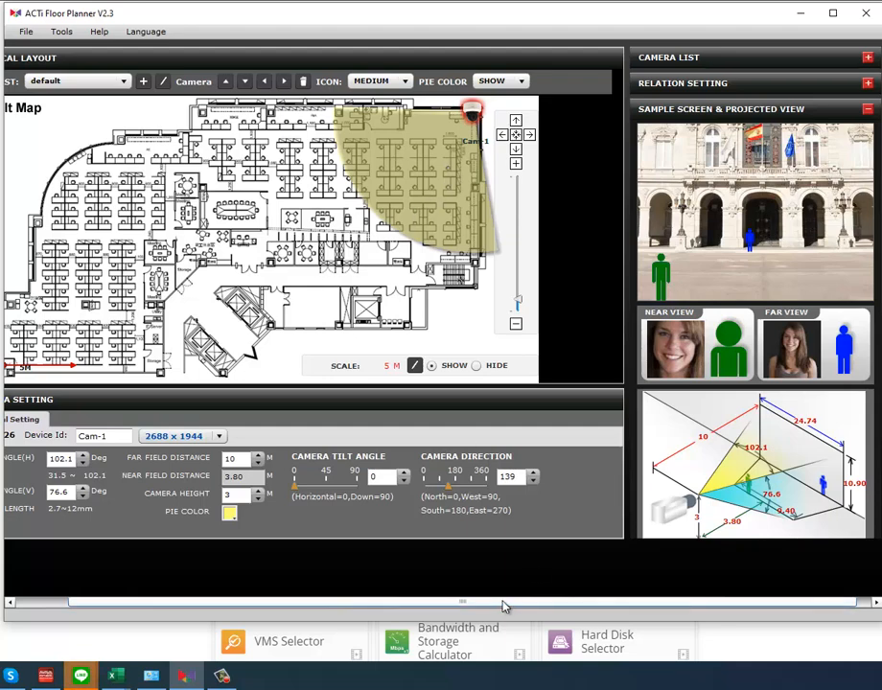
Step: Set Cam-1's horizontal view angle to 90 degrees
{"action": "left_click_drag", "start_coordinate": [504, 602], "coordinate": [412, 604]}
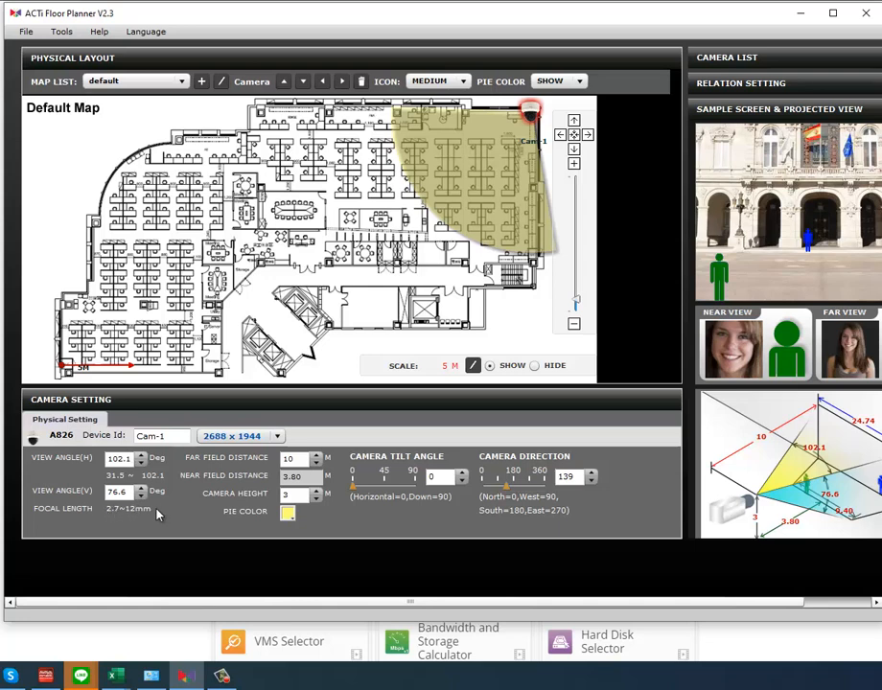
{"action": "double_click", "coordinate": [120, 459]}
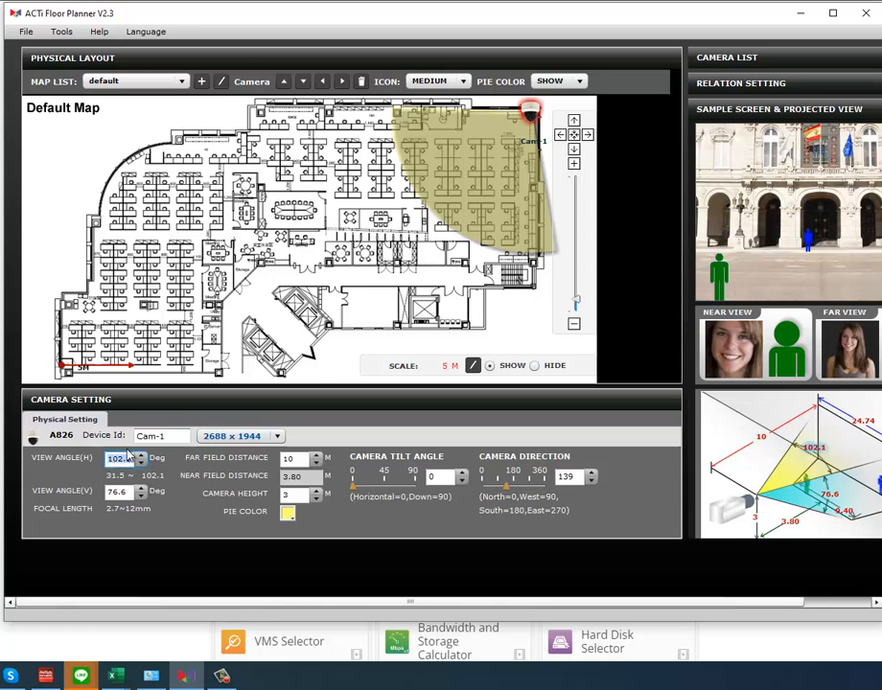
{"action": "type", "text": "90"}
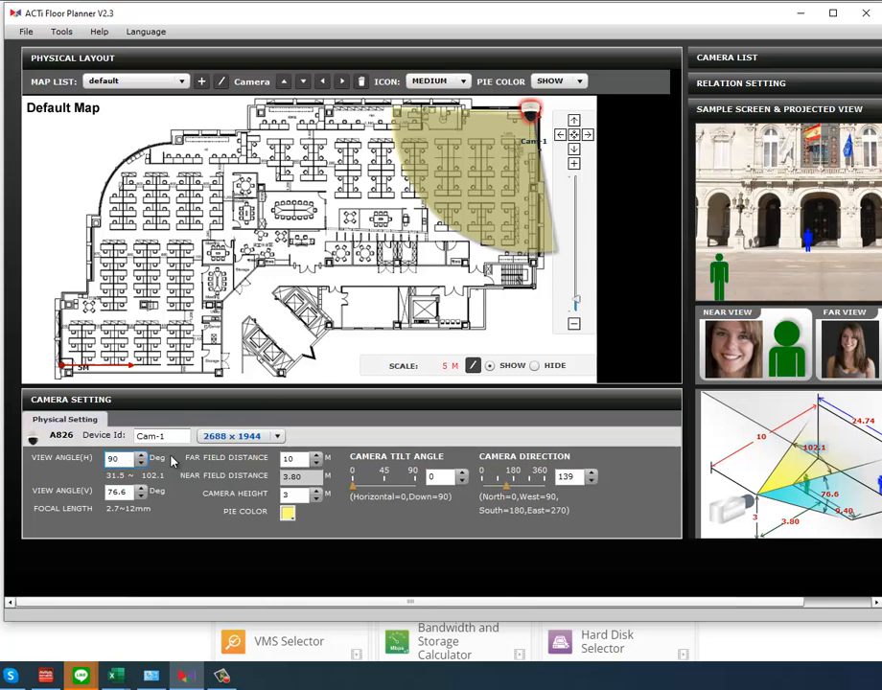
{"action": "key", "text": "Return"}
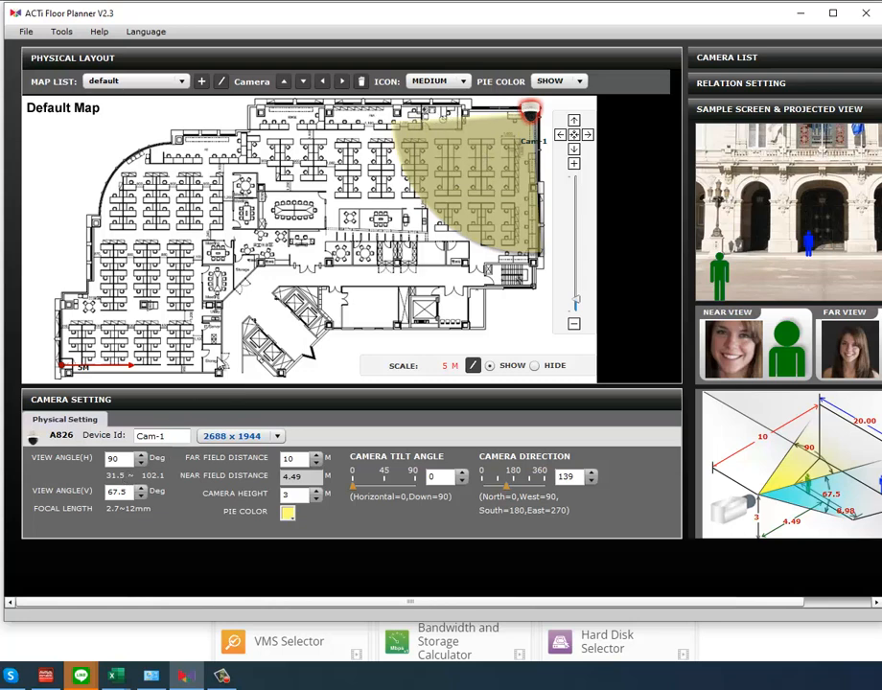
Step: Raise Cam-1's horizontal view angle in small increments to 91 degrees
{"action": "left_click", "coordinate": [141, 458]}
{"action": "left_click", "coordinate": [141, 457]}
{"action": "left_click", "coordinate": [141, 457]}
{"action": "left_click", "coordinate": [141, 458]}
{"action": "left_click", "coordinate": [141, 457]}
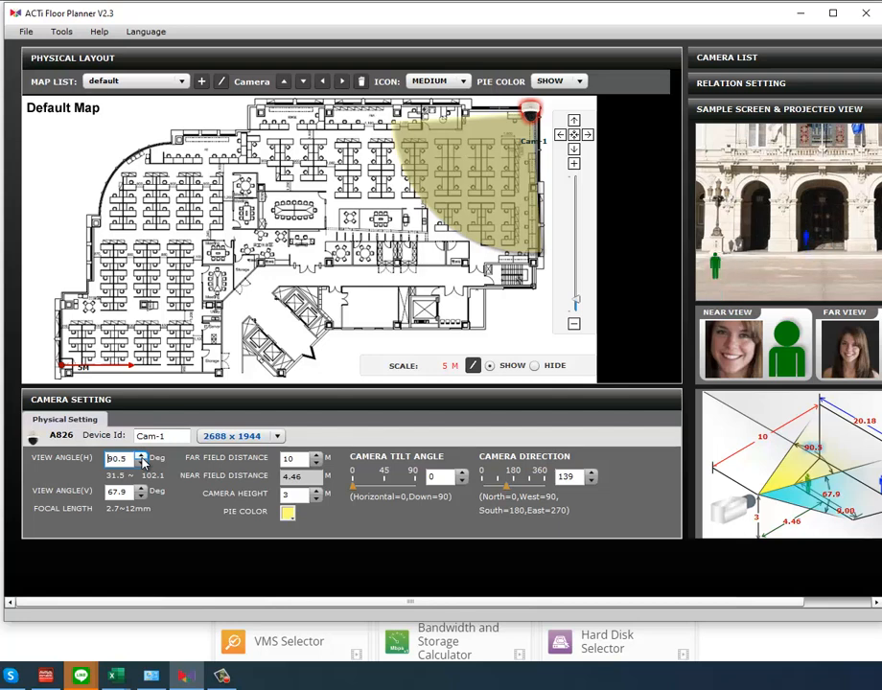
{"action": "left_click", "coordinate": [141, 457]}
{"action": "left_click", "coordinate": [141, 457]}
{"action": "left_click", "coordinate": [141, 457]}
{"action": "left_click", "coordinate": [141, 457]}
{"action": "left_click", "coordinate": [141, 457]}
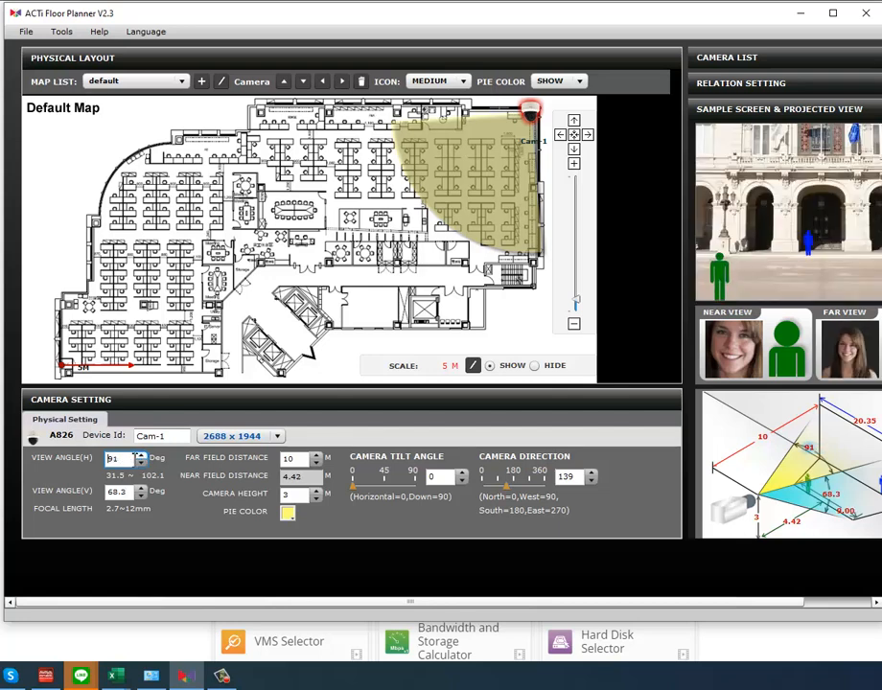
Step: Set Cam-1's horizontal view angle to 94 degrees and its camera direction to 135
{"action": "double_click", "coordinate": [128, 459]}
{"action": "type", "text": "94"}
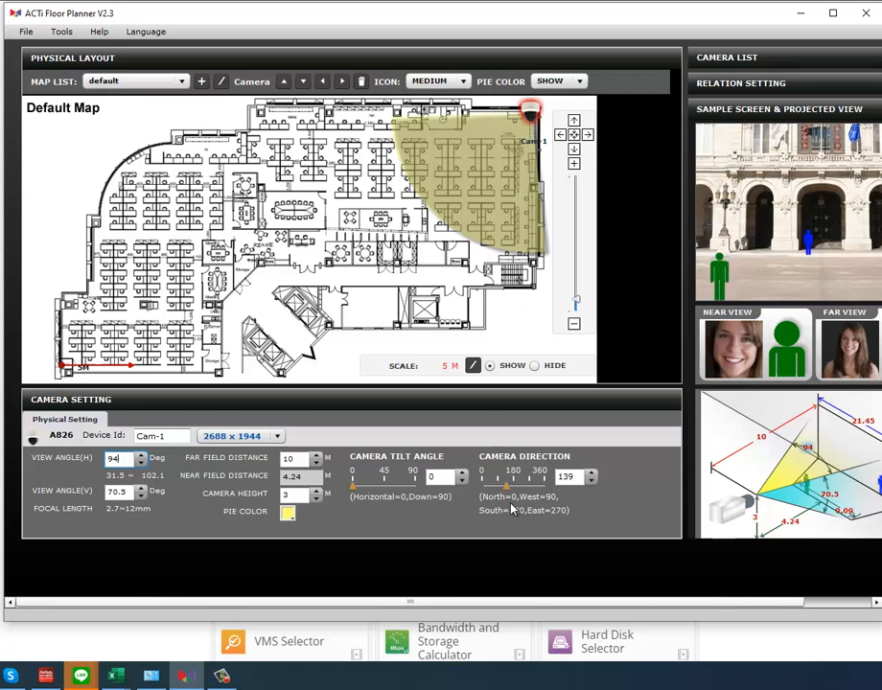
{"action": "left_click_drag", "start_coordinate": [507, 487], "coordinate": [508, 490]}
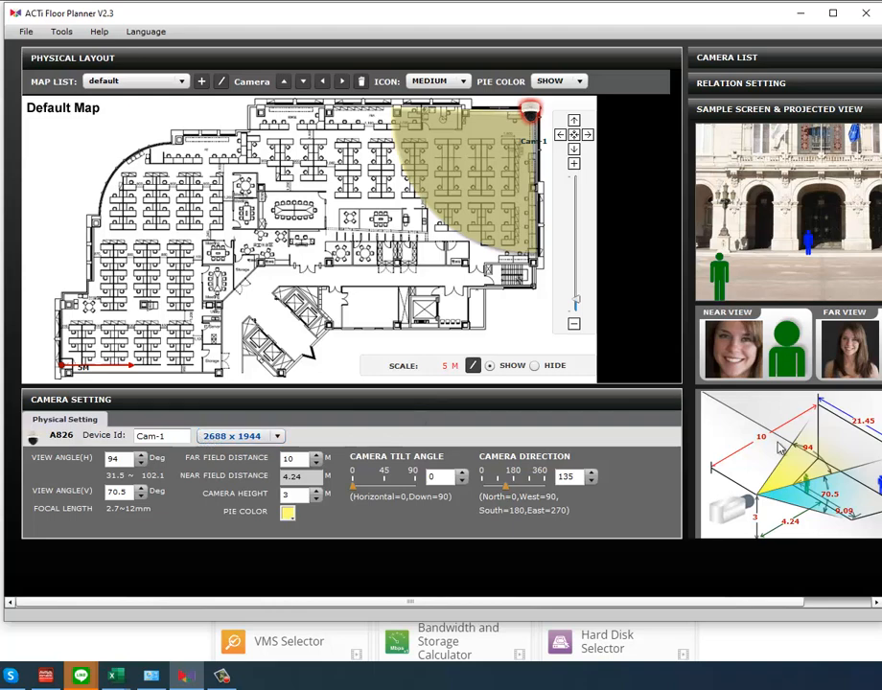
Step: Try far field distances of 20 m and 100 m for Cam-1, and return the distance to 10 m
{"action": "left_click_drag", "start_coordinate": [766, 606], "coordinate": [792, 602]}
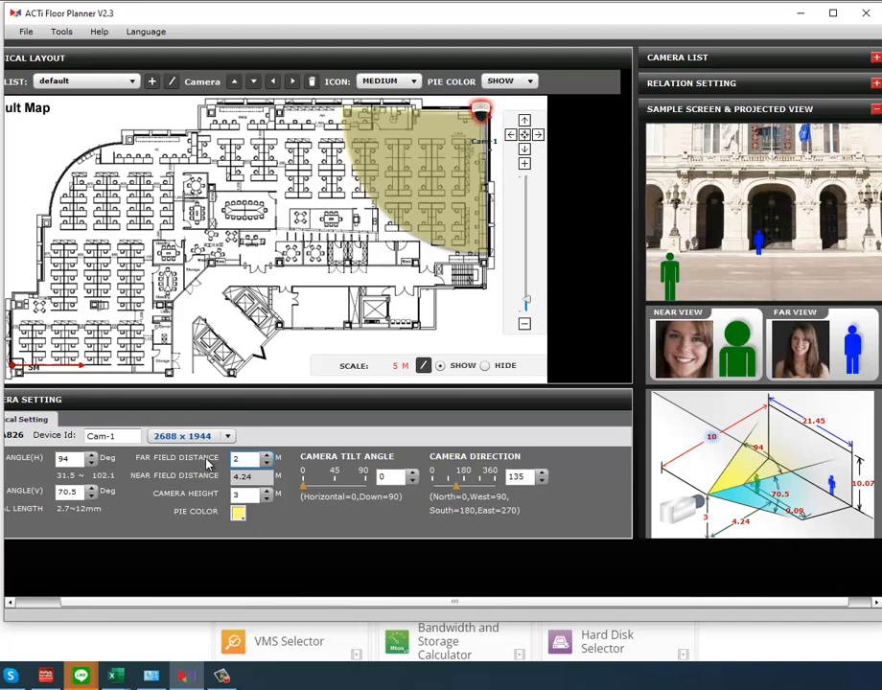
{"action": "key", "text": "Return"}
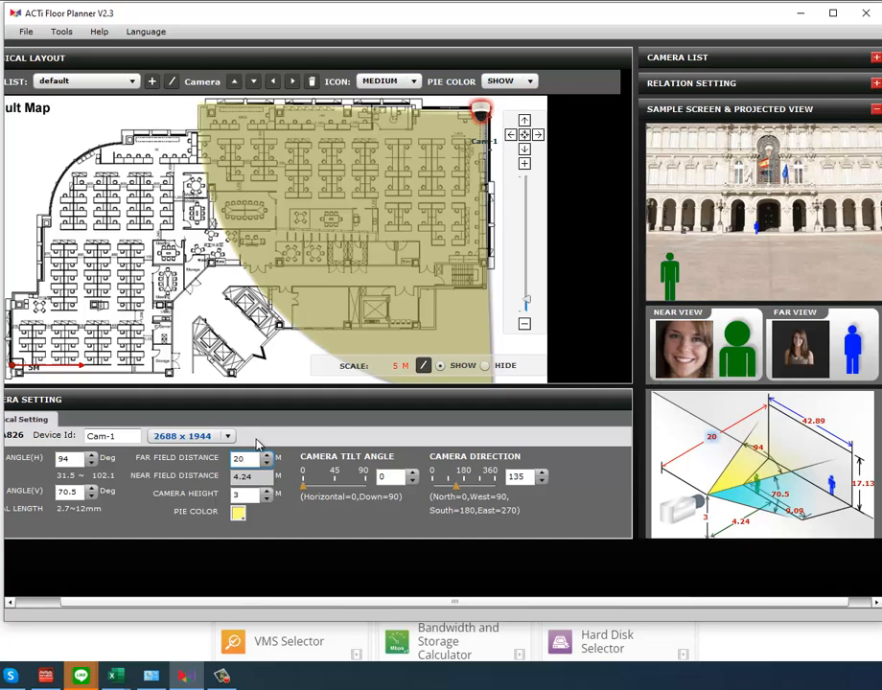
{"action": "key", "text": "BackSpace"}
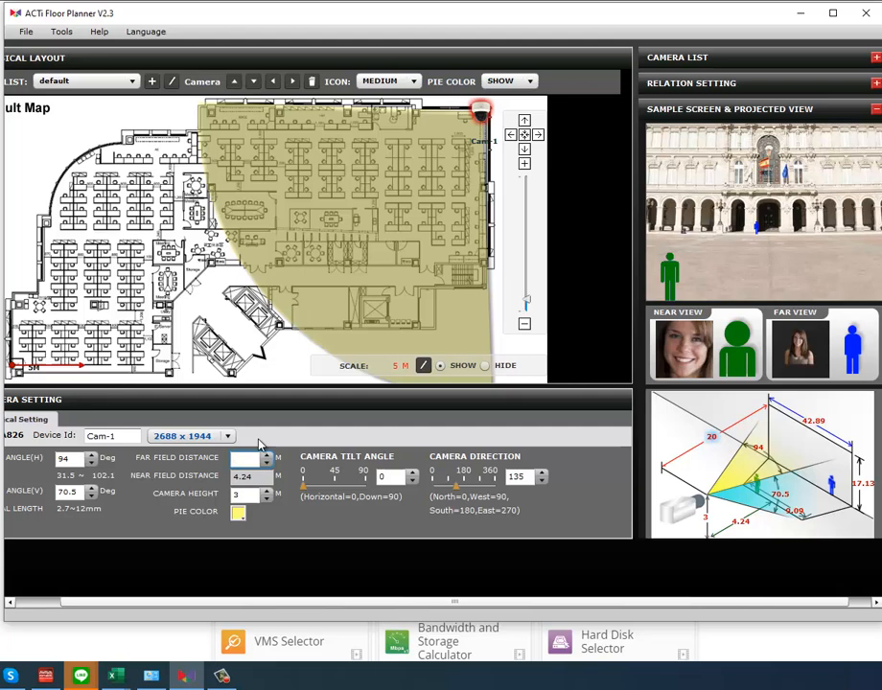
{"action": "type", "text": "00"}
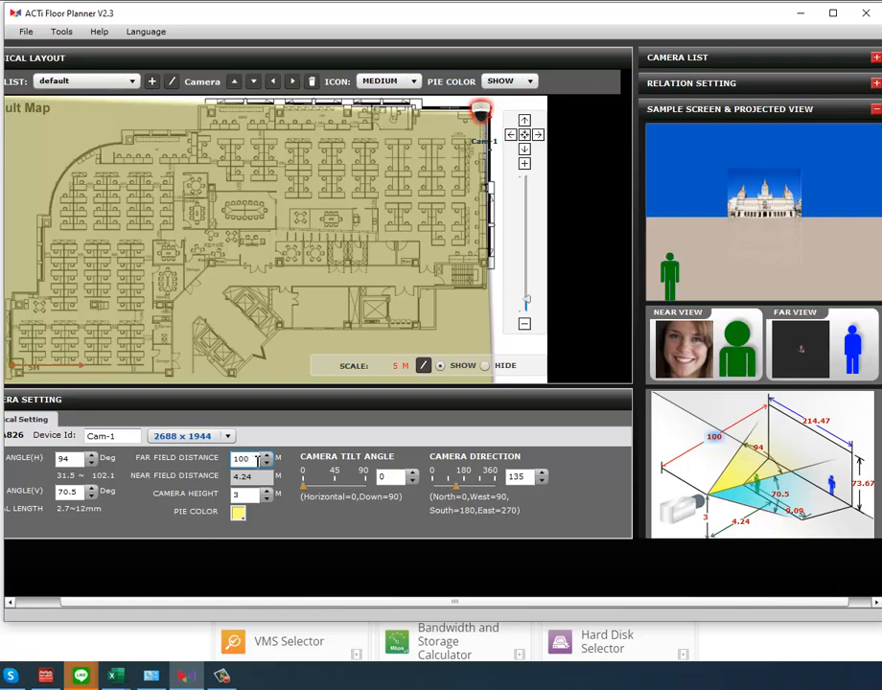
{"action": "left_click_drag", "start_coordinate": [256, 459], "coordinate": [195, 453]}
{"action": "type", "text": "10"}
{"action": "key", "text": "Return"}
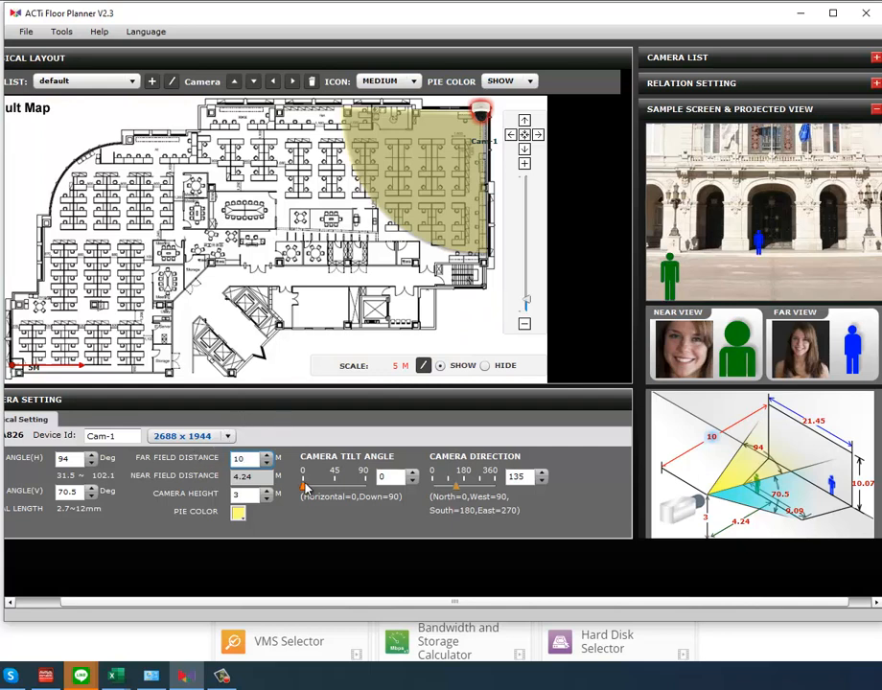
Step: Set Cam-1's tilt angle to 18.1 degrees and its pie color to light green
{"action": "left_click_drag", "start_coordinate": [306, 490], "coordinate": [315, 491]}
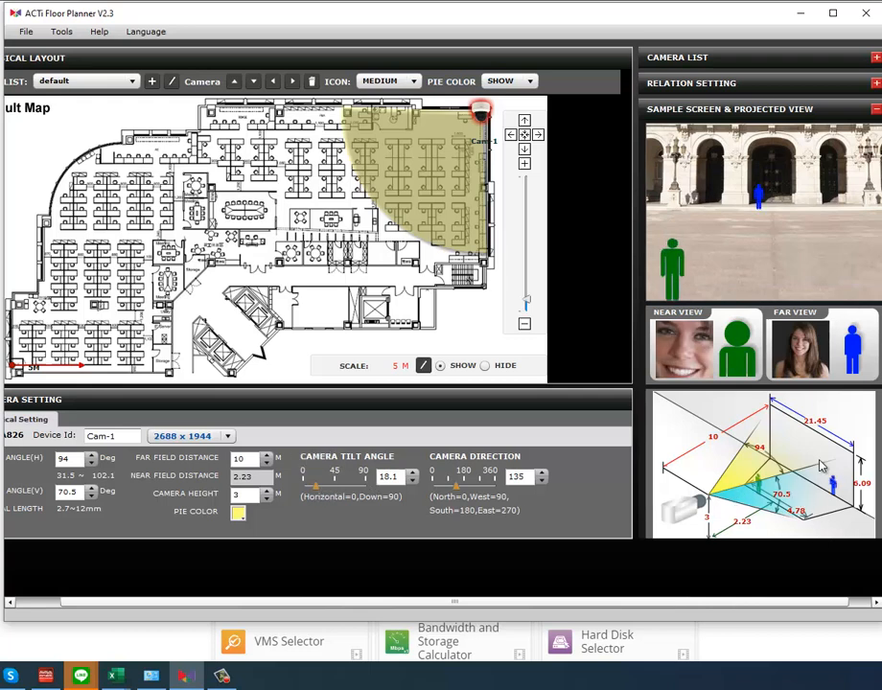
{"action": "left_click", "coordinate": [239, 515]}
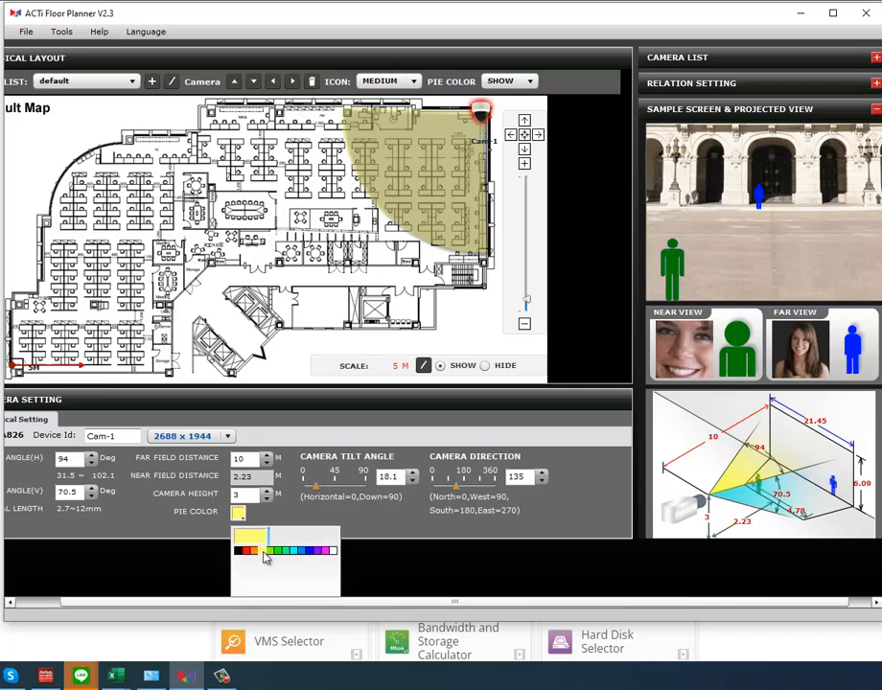
{"action": "left_click", "coordinate": [272, 551]}
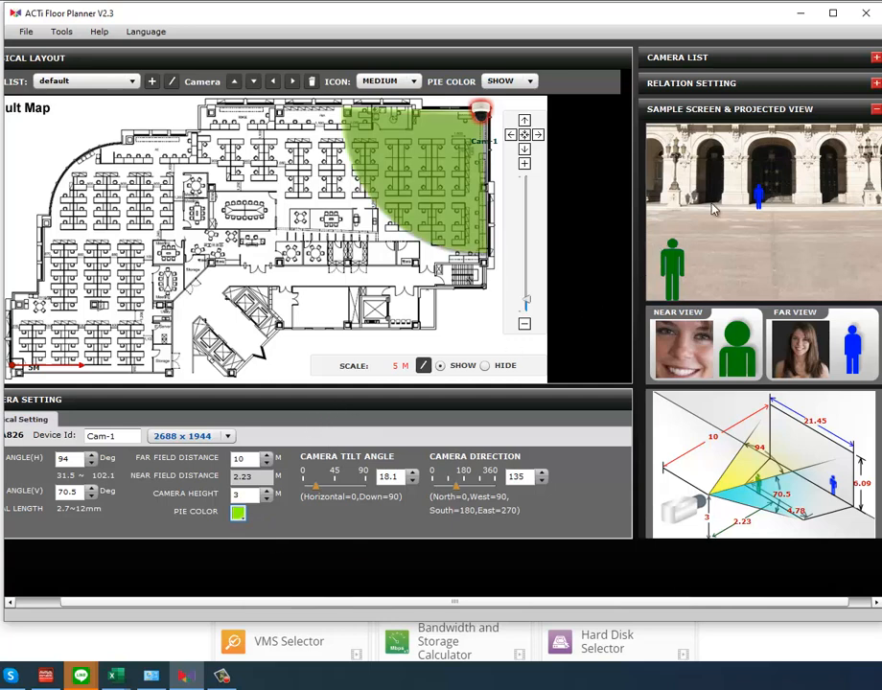
Step: Change the camera list category to Mini Bullet and place a Z316 at the floor plan's lower wall, left of the elevator shafts
{"action": "left_click", "coordinate": [875, 57]}
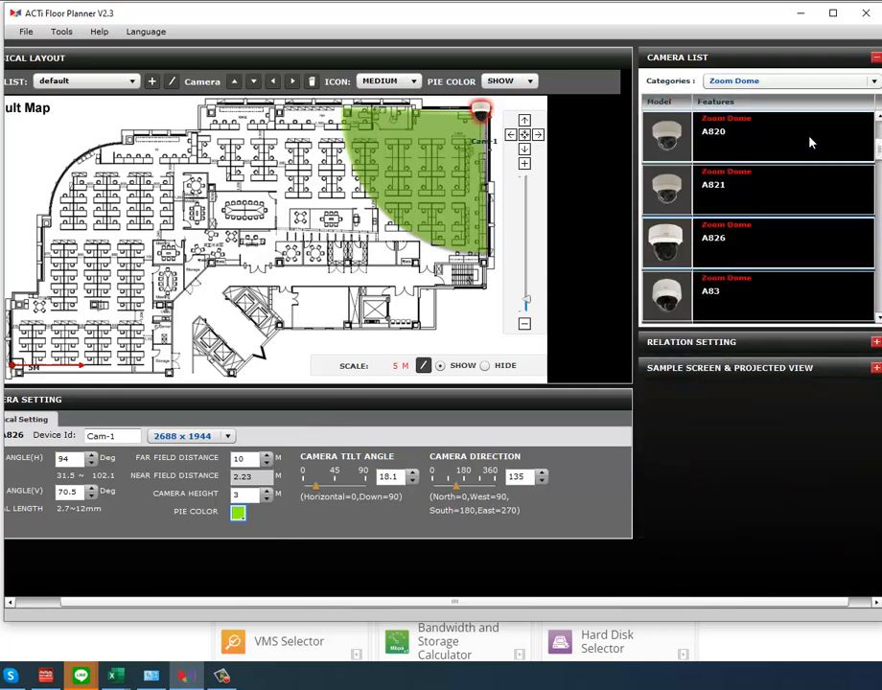
{"action": "left_click", "coordinate": [873, 81]}
{"action": "scroll", "coordinate": [822, 130], "scroll_direction": "up", "scroll_amount": 3}
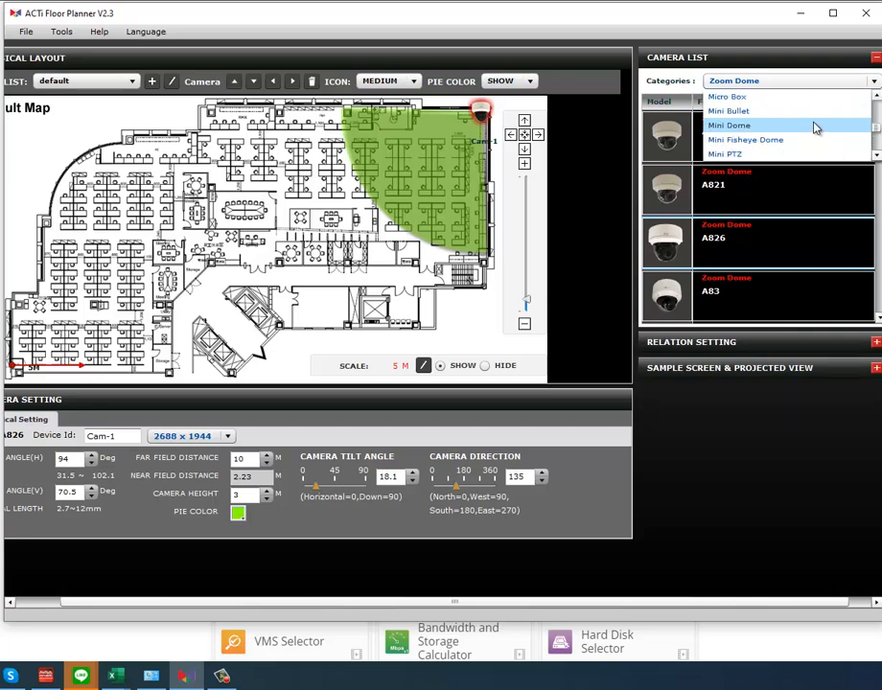
{"action": "left_click", "coordinate": [777, 113]}
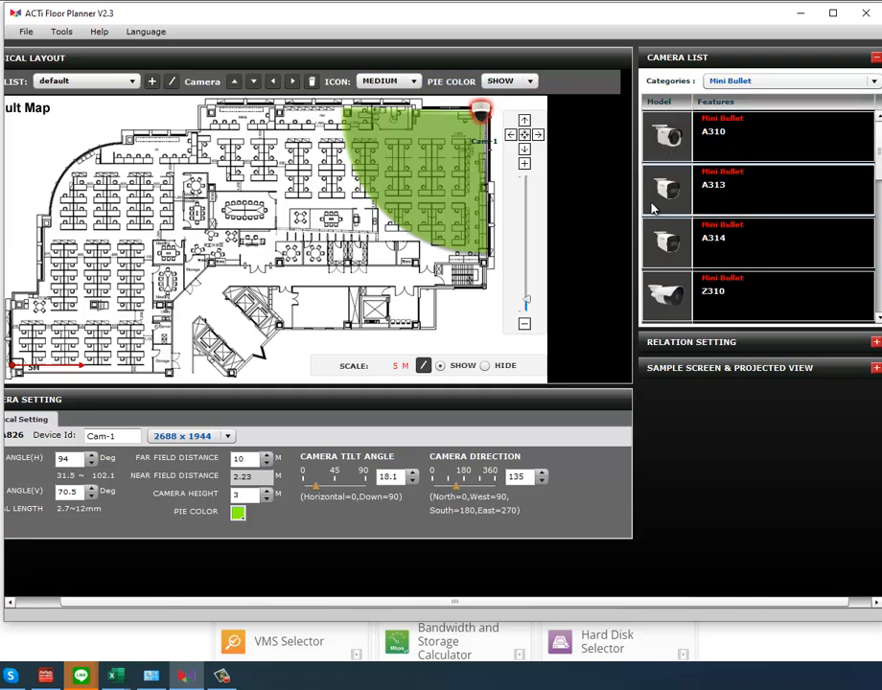
{"action": "scroll", "coordinate": [659, 216], "scroll_direction": "down", "scroll_amount": 3}
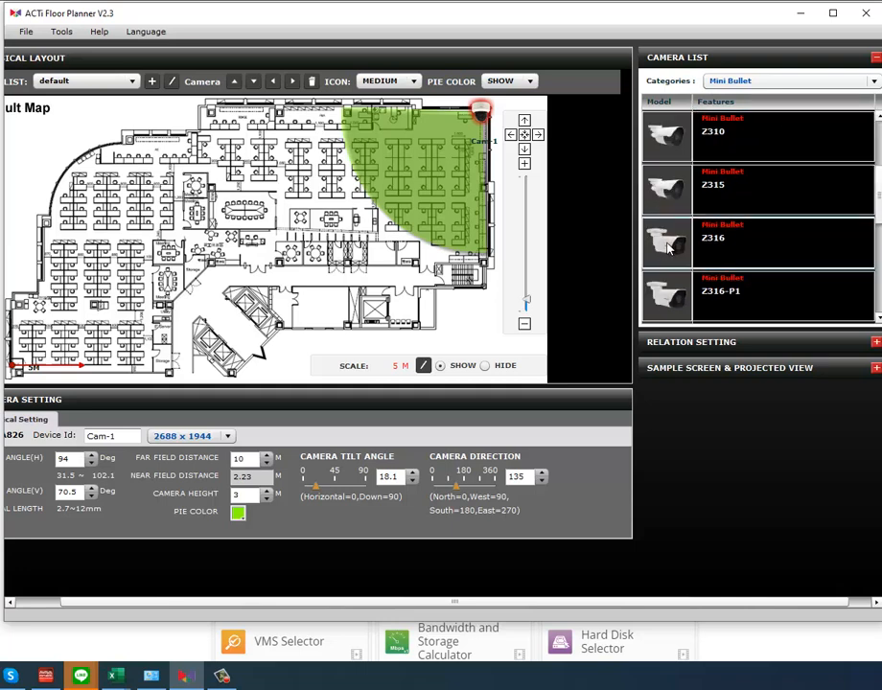
{"action": "left_click_drag", "start_coordinate": [669, 247], "coordinate": [180, 379]}
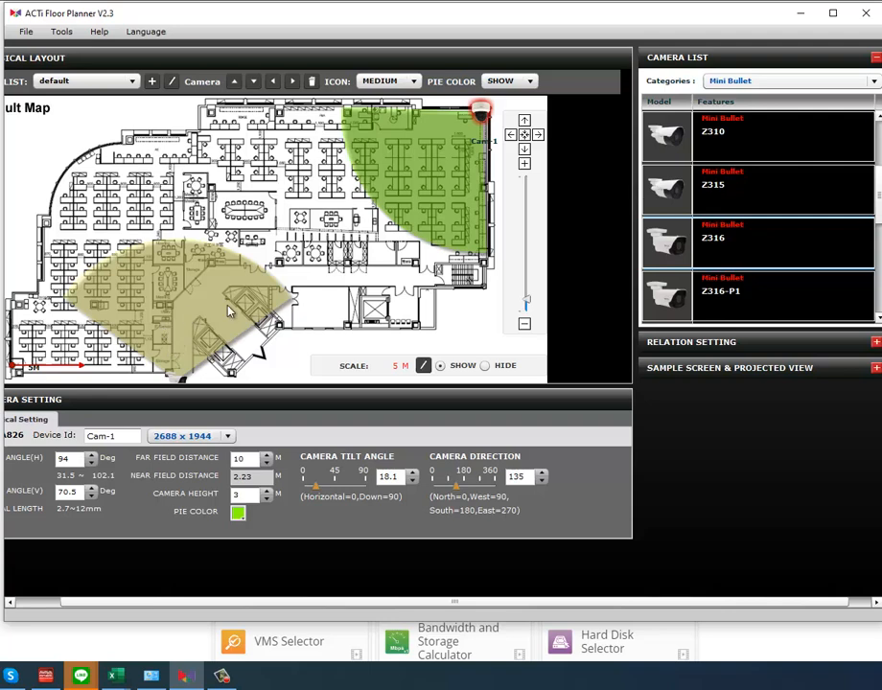
Step: Place a Z39 at the left end of the floor plan's upper wall with camera direction 208, and select Cam-2
{"action": "scroll", "coordinate": [686, 297], "scroll_direction": "down", "scroll_amount": 4}
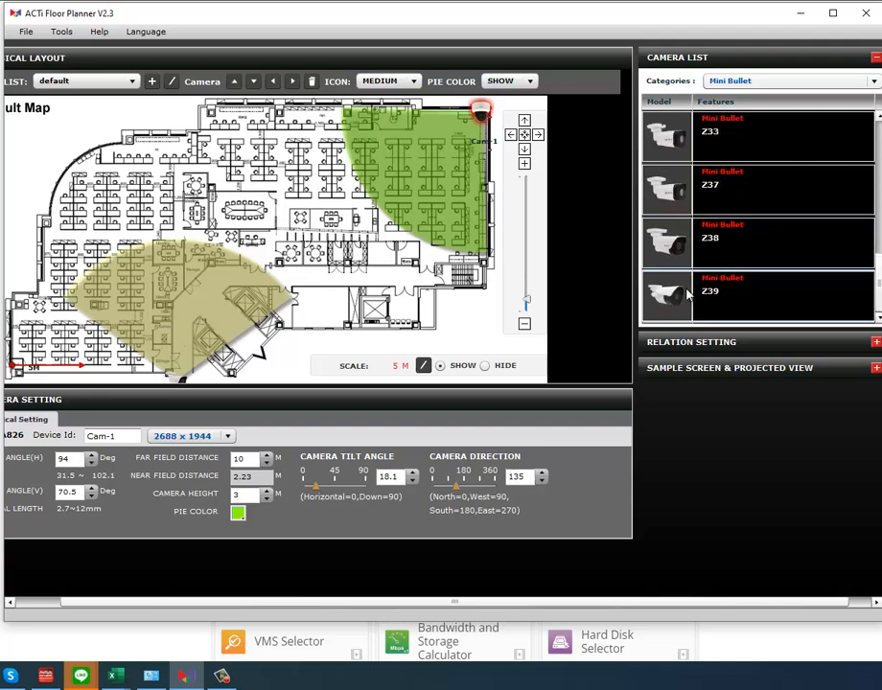
{"action": "left_click_drag", "start_coordinate": [686, 297], "coordinate": [206, 181]}
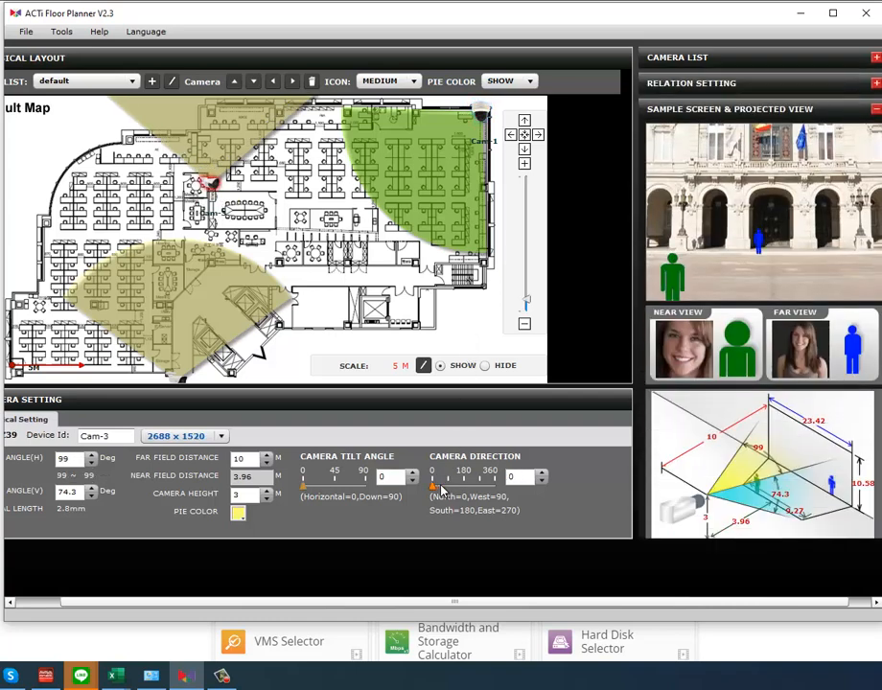
{"action": "left_click_drag", "start_coordinate": [441, 489], "coordinate": [469, 489]}
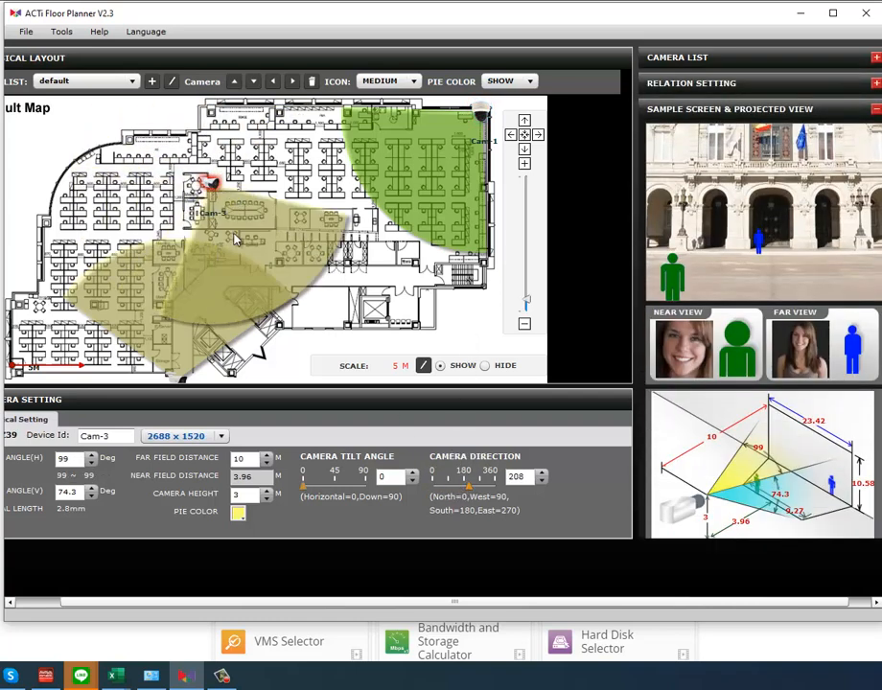
{"action": "left_click_drag", "start_coordinate": [213, 181], "coordinate": [208, 115]}
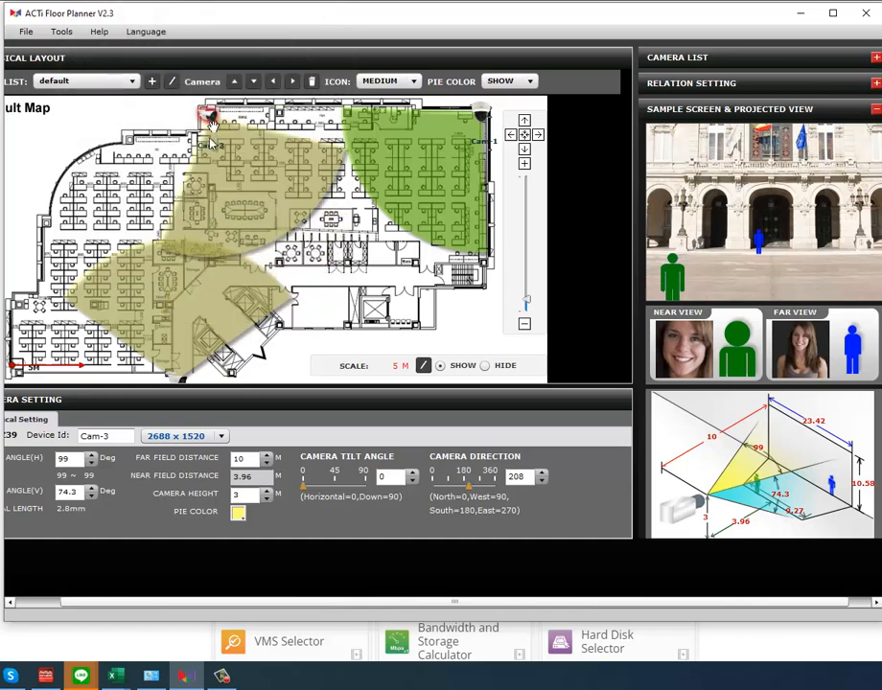
{"action": "left_click", "coordinate": [178, 377]}
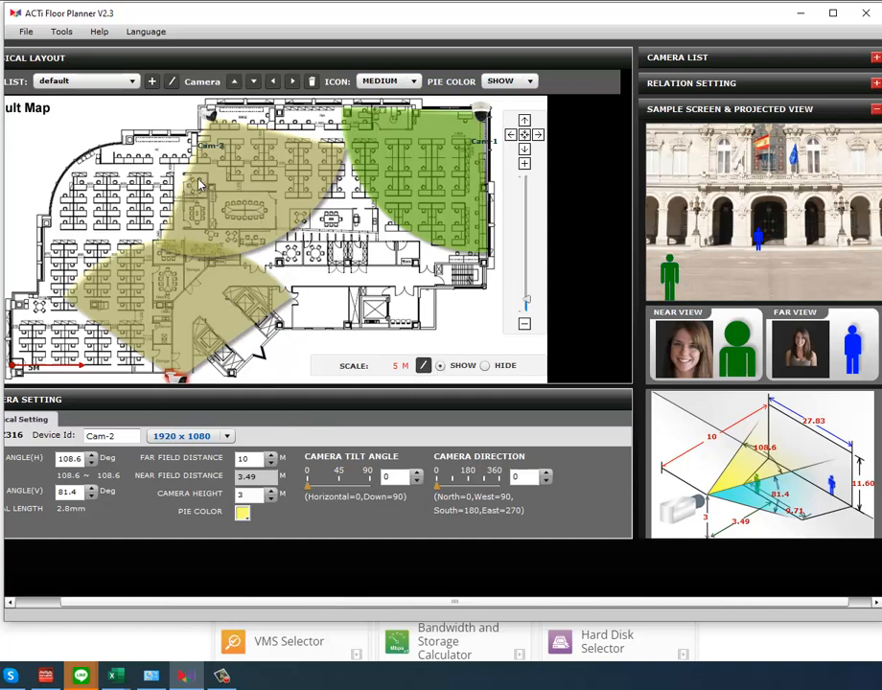
Step: Switch to the Office 2 map and place a Z33 at the upper-left desk of the lowest workstation cluster
{"action": "left_click", "coordinate": [132, 82]}
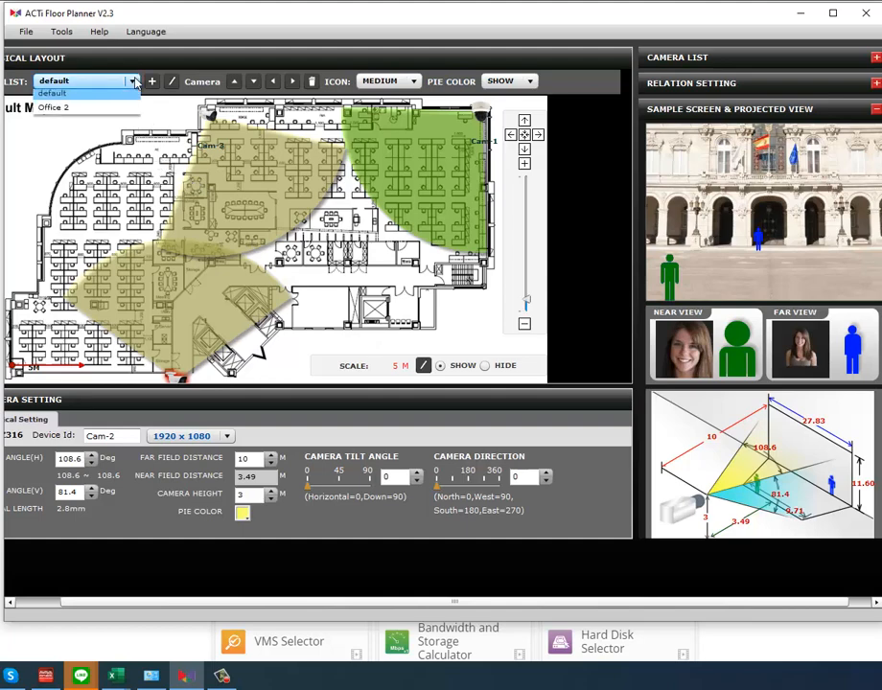
{"action": "left_click", "coordinate": [96, 111]}
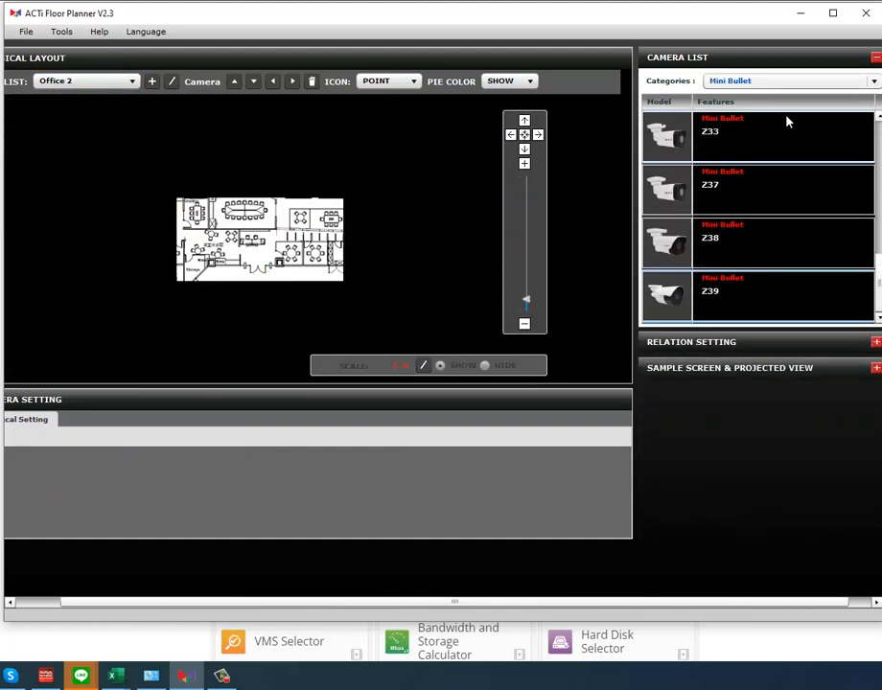
{"action": "left_click_drag", "start_coordinate": [667, 138], "coordinate": [228, 305]}
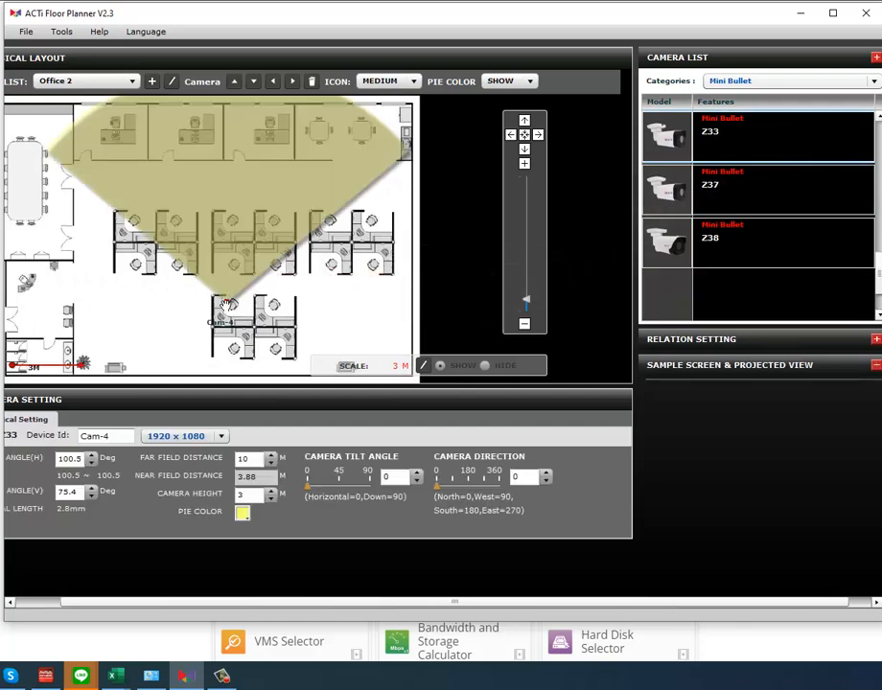
Step: Try the large camera icon size on the Office 2 map, and set the icon size to small
{"action": "left_click", "coordinate": [403, 81]}
{"action": "left_click", "coordinate": [388, 97]}
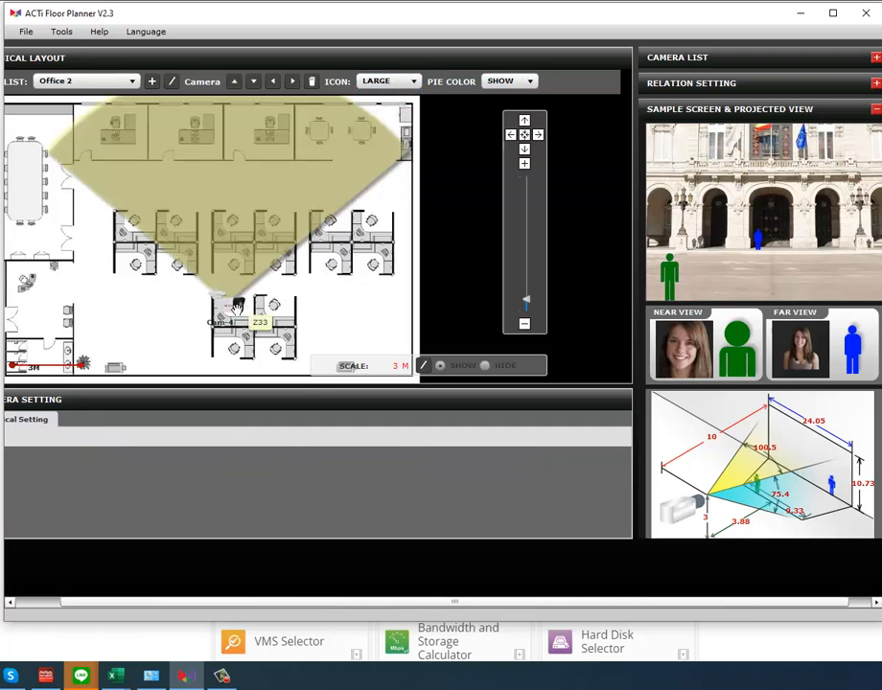
{"action": "left_click", "coordinate": [387, 81]}
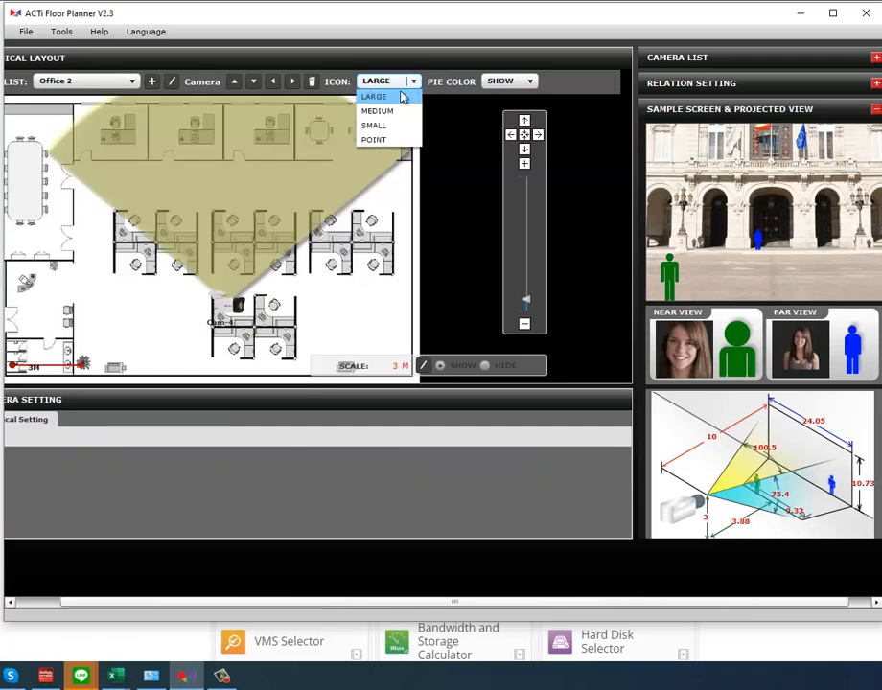
{"action": "left_click", "coordinate": [389, 125]}
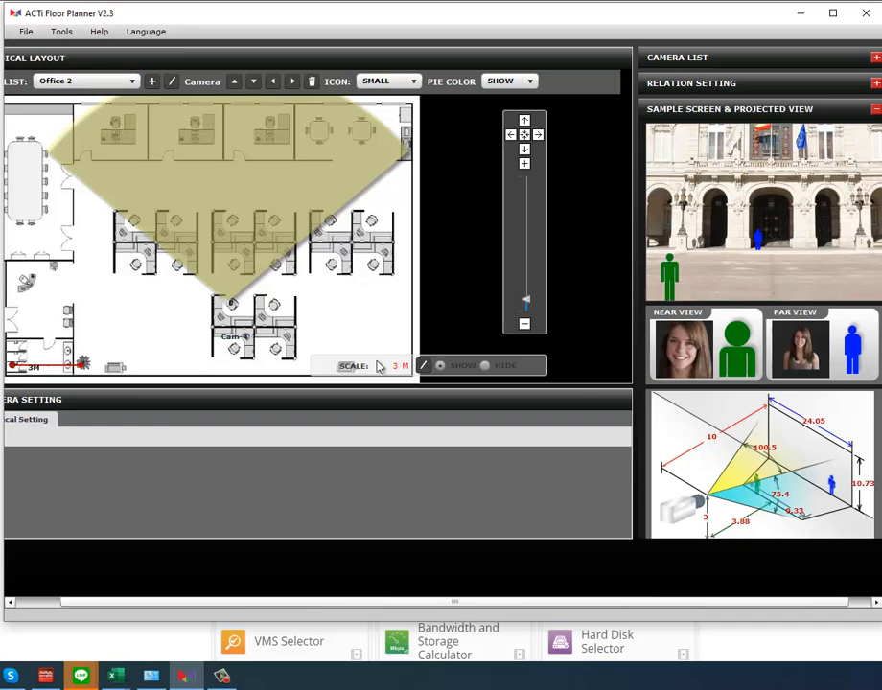
{"action": "left_click", "coordinate": [26, 33]}
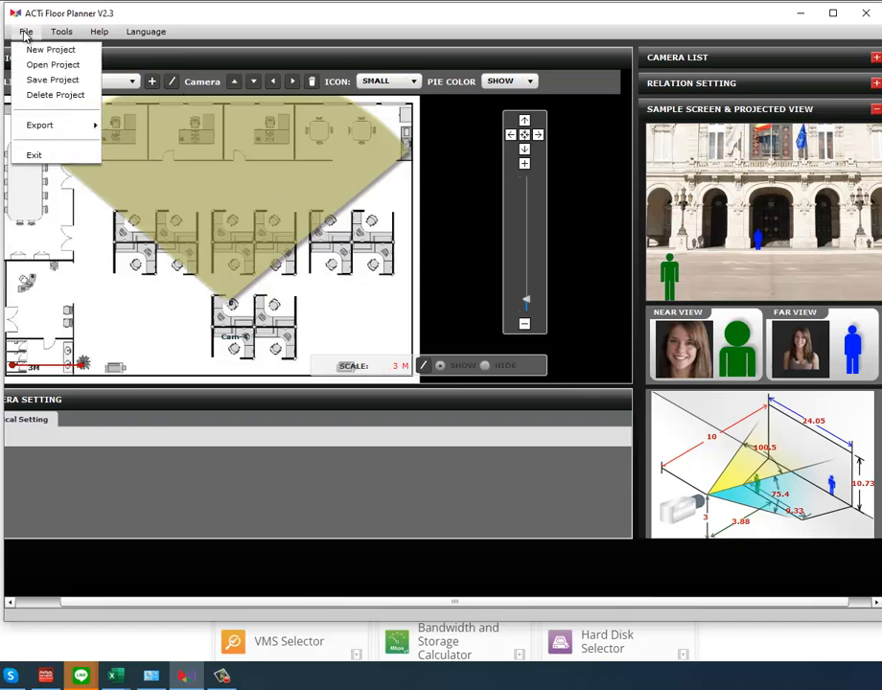
{"action": "mouse_move", "coordinate": [47, 124]}
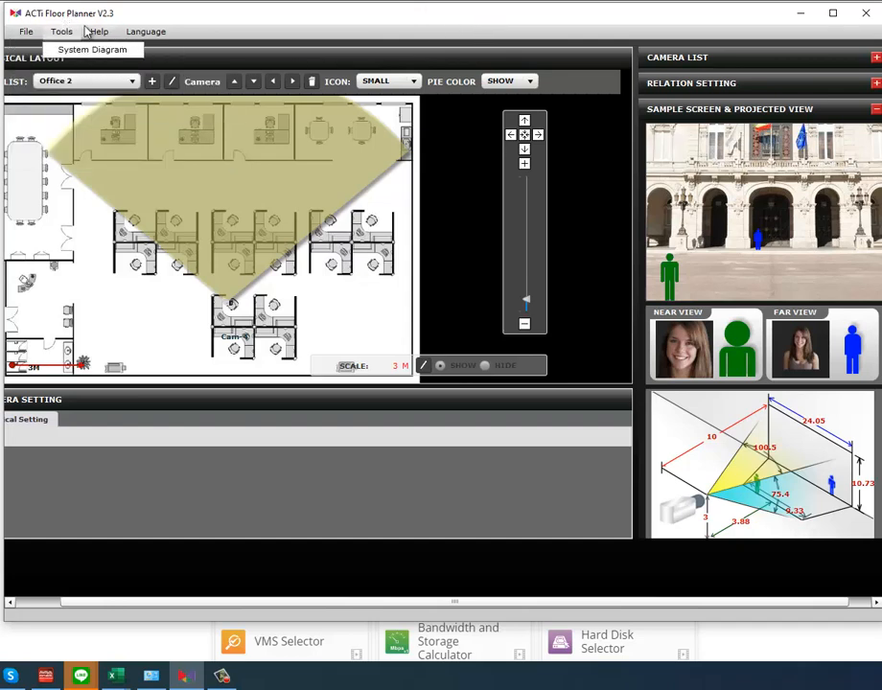
Step: Try the Spanish interface language and return the interface to English
{"action": "mouse_move", "coordinate": [142, 30]}
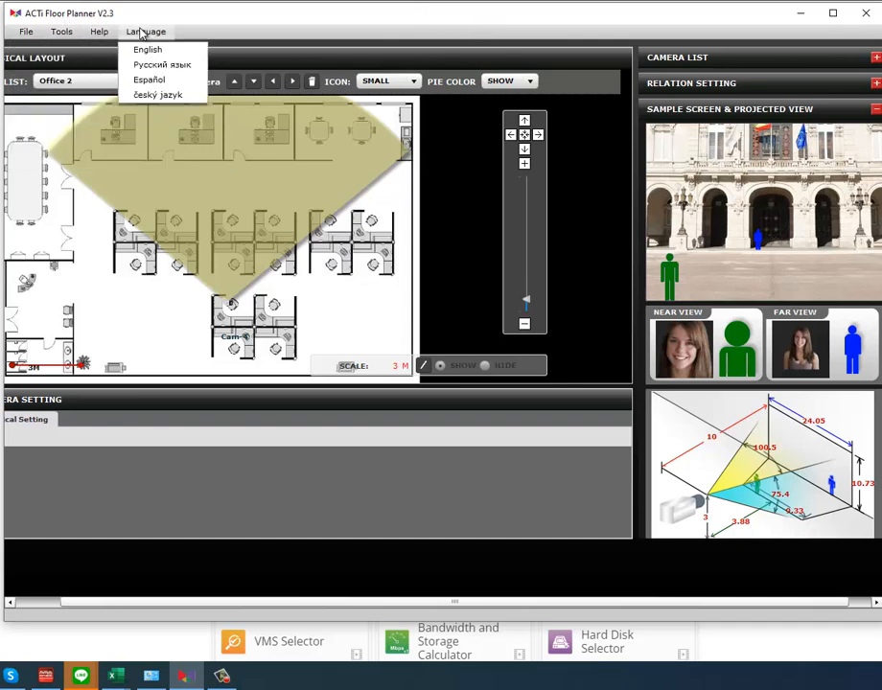
{"action": "left_click", "coordinate": [137, 79]}
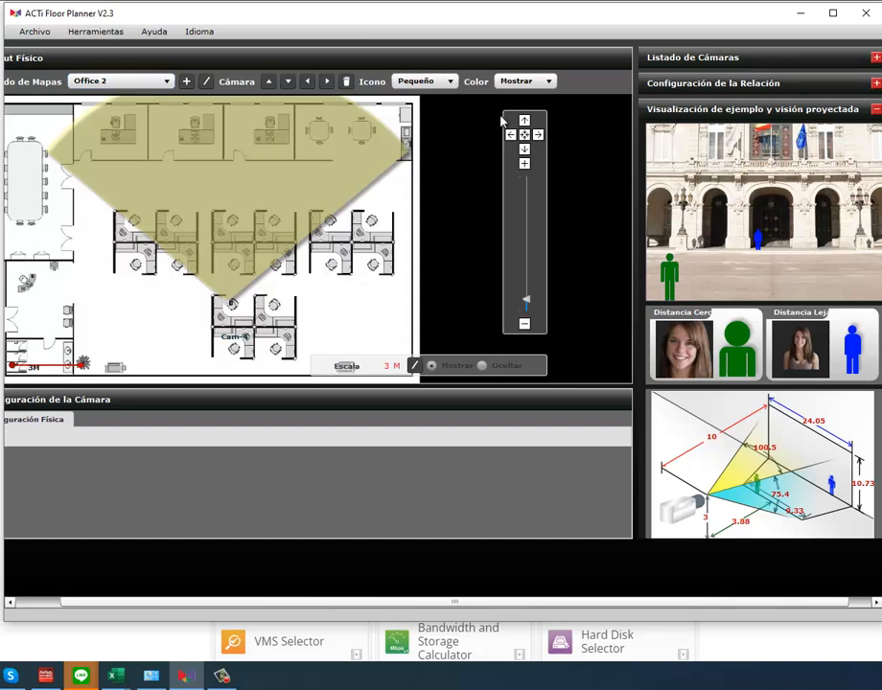
{"action": "left_click", "coordinate": [206, 52]}
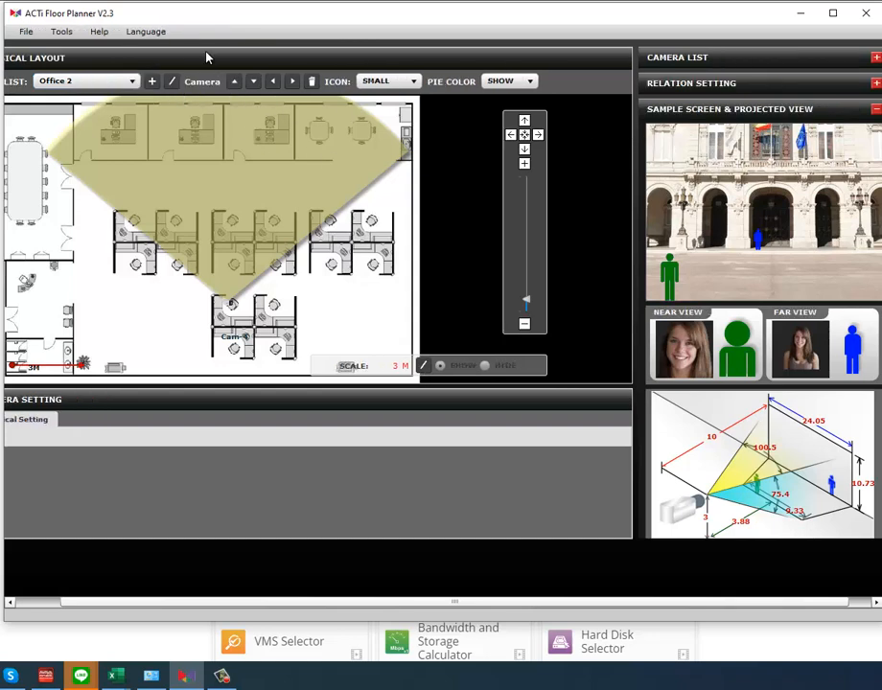
Step: Show the list of Mini Bullet cameras again
{"action": "left_click", "coordinate": [875, 59]}
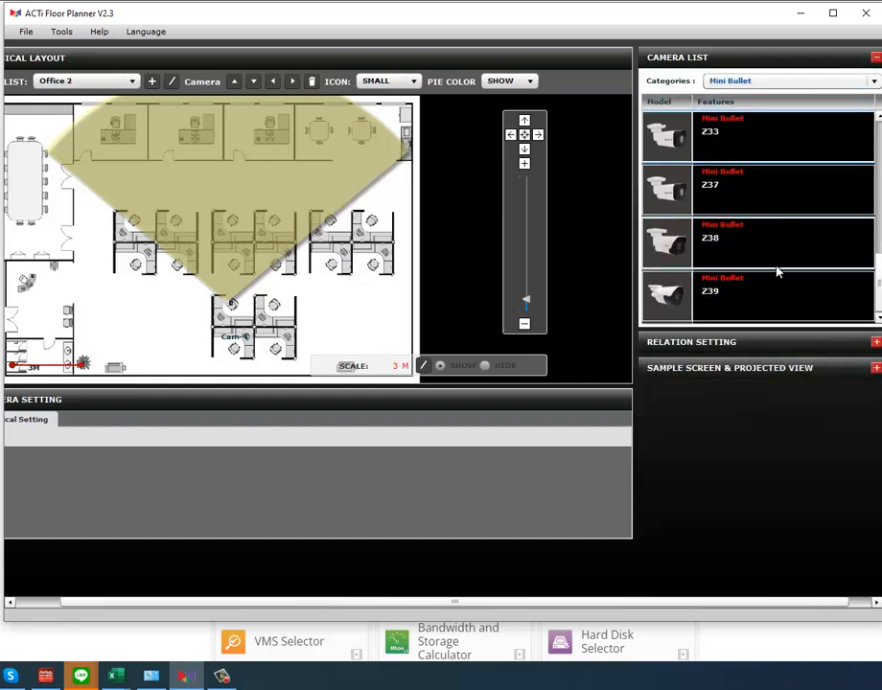